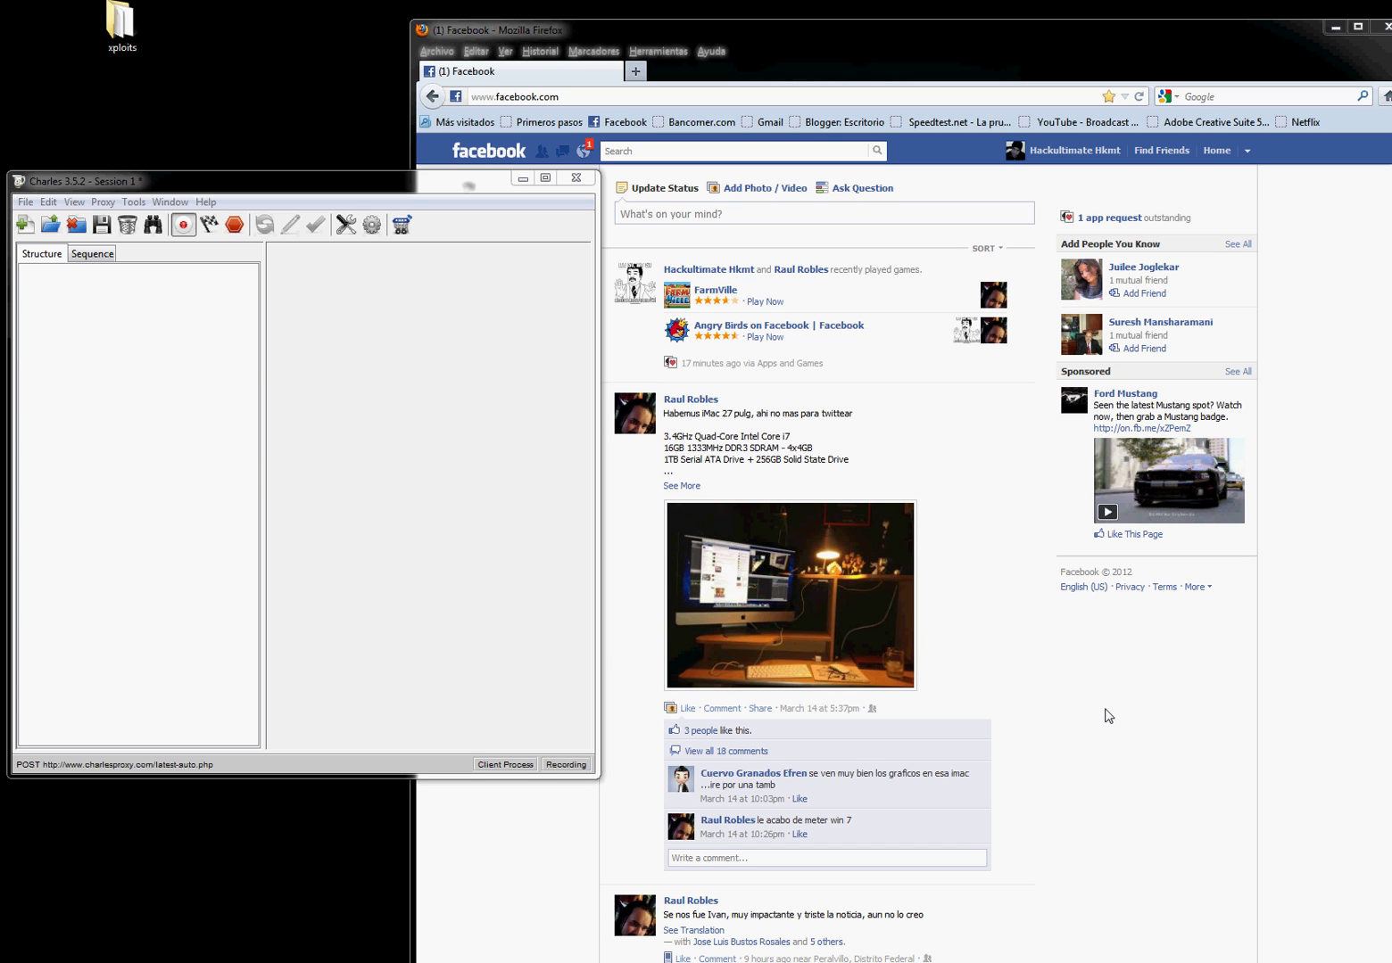
Step: Set Firefox's connection settings to the manual proxy 127.0.0.1, port 8888, for HTTP and SSL
{"action": "left_click", "coordinate": [1074, 721]}
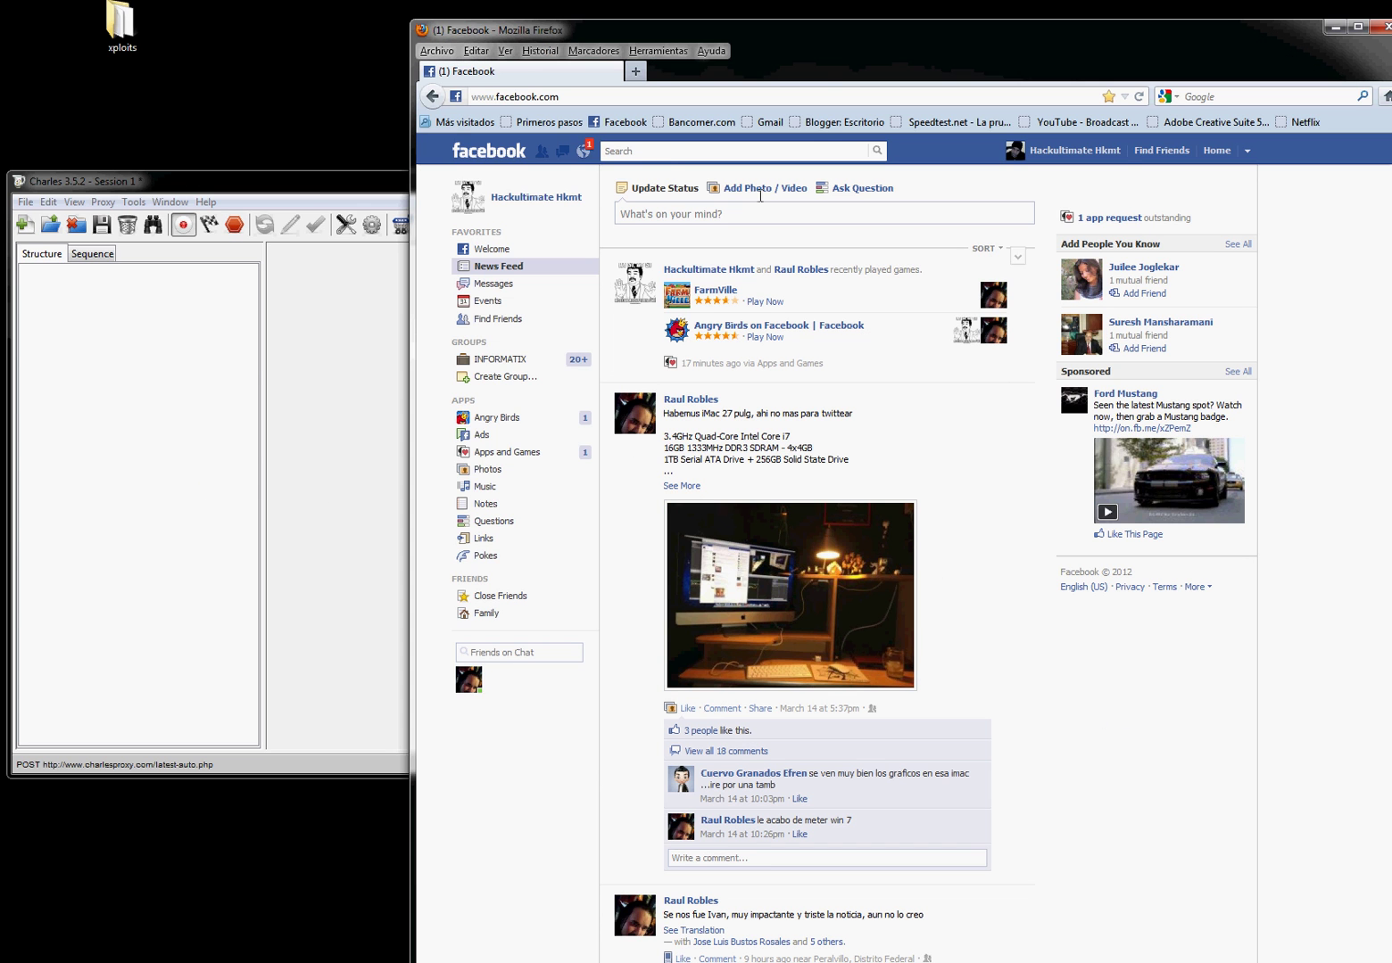
{"action": "left_click", "coordinate": [593, 63]}
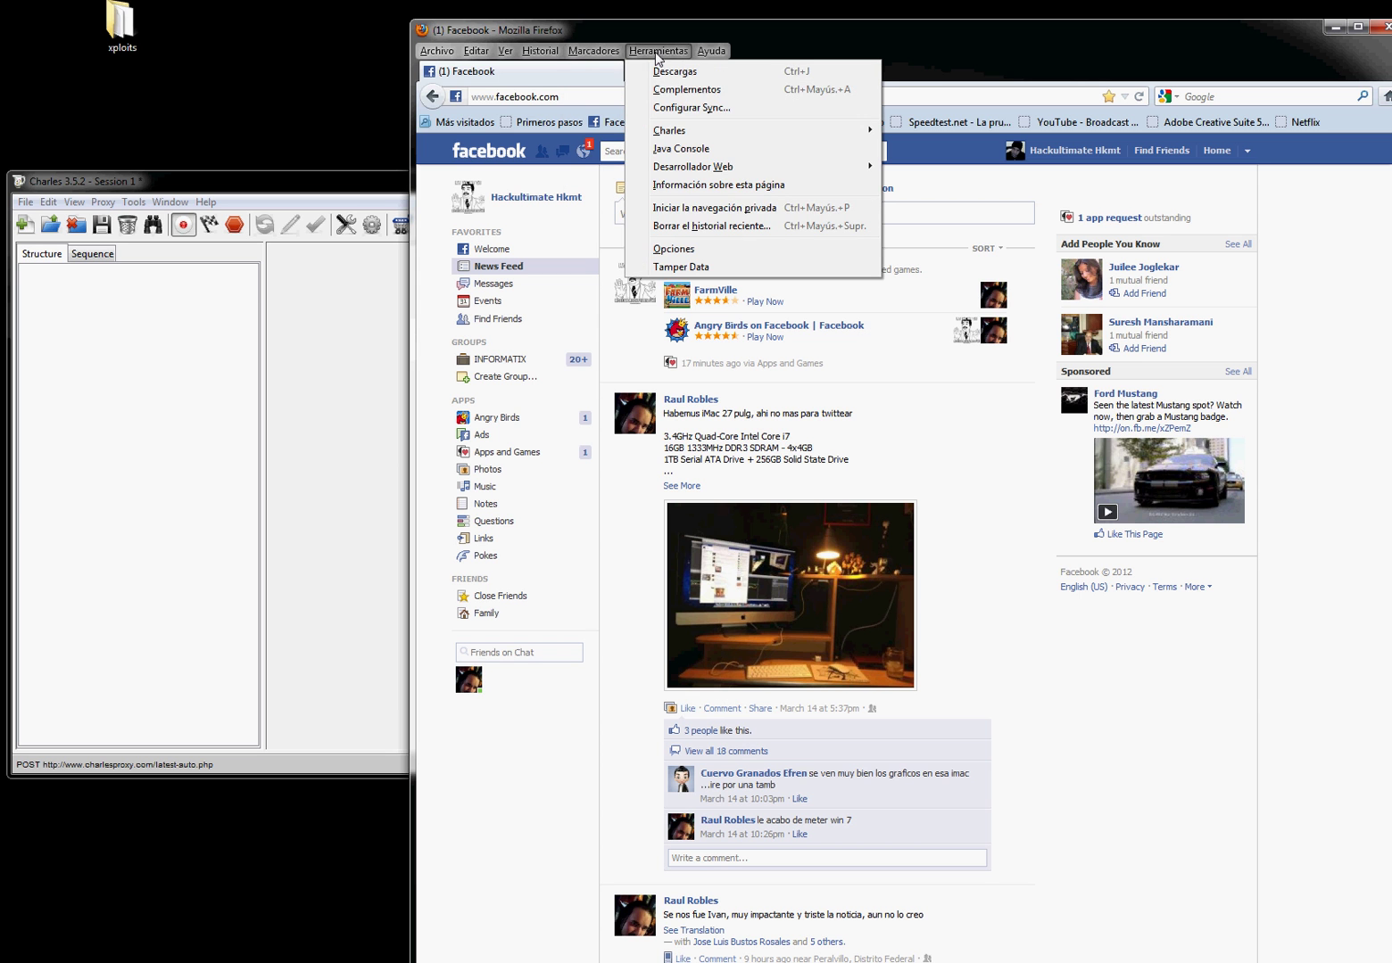
{"action": "left_click", "coordinate": [702, 250]}
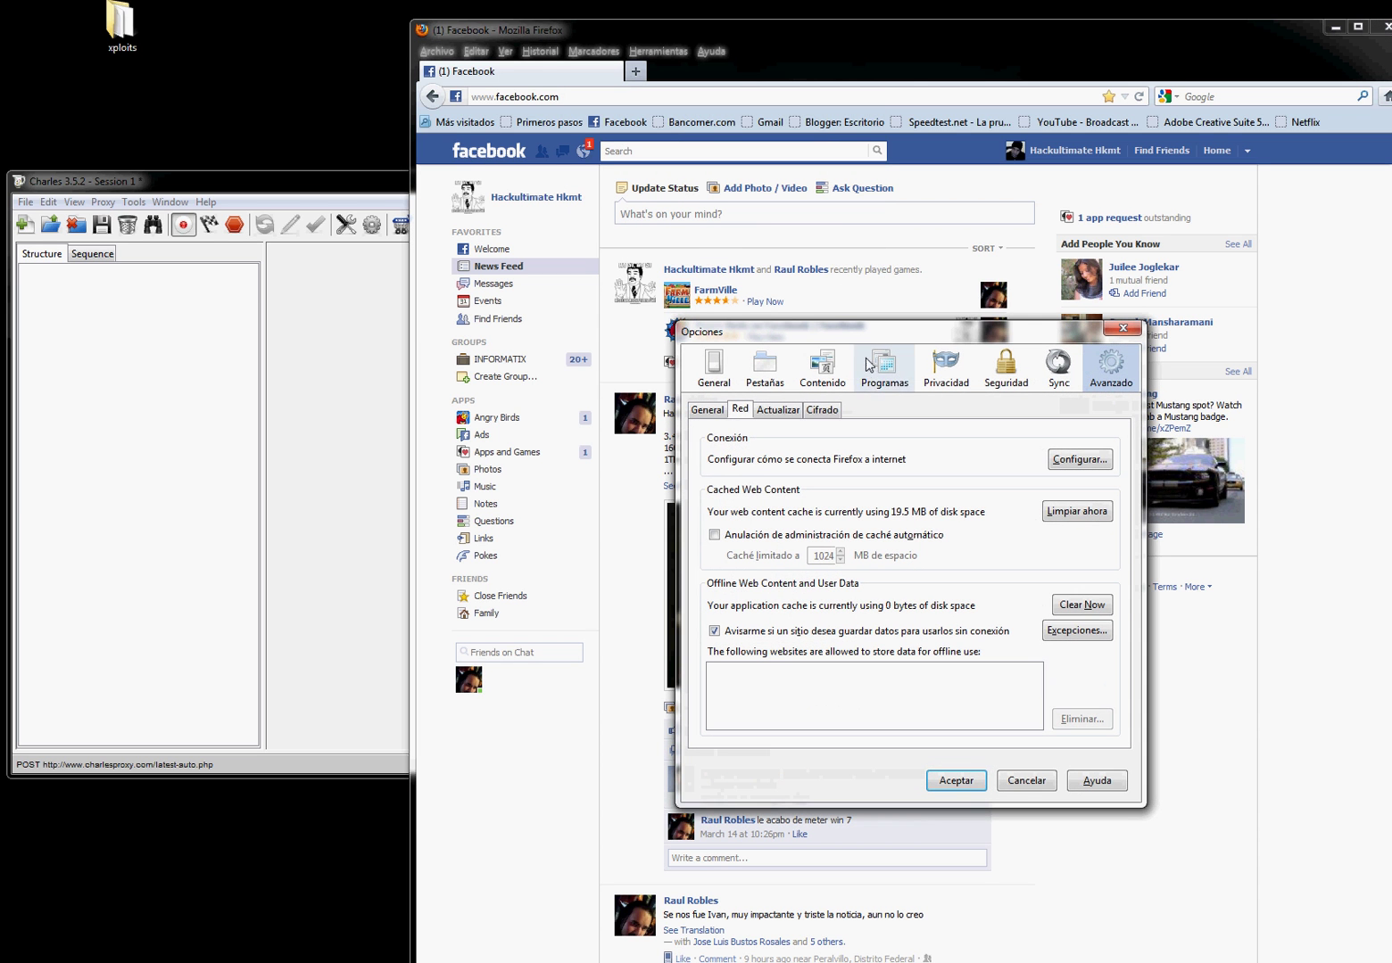
{"action": "left_click", "coordinate": [1080, 461]}
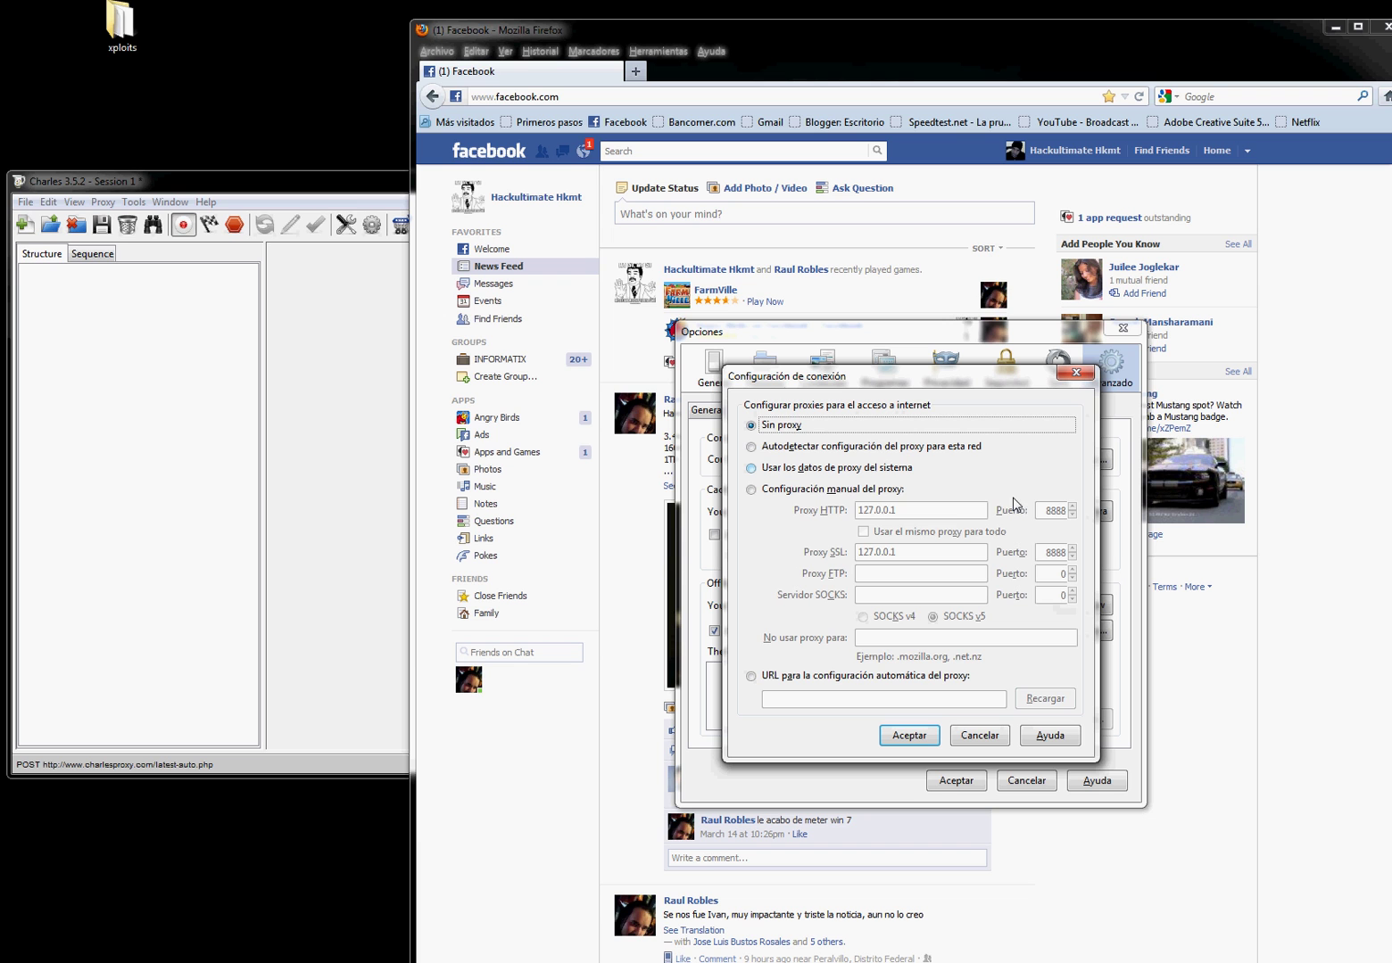
{"action": "left_click", "coordinate": [785, 491]}
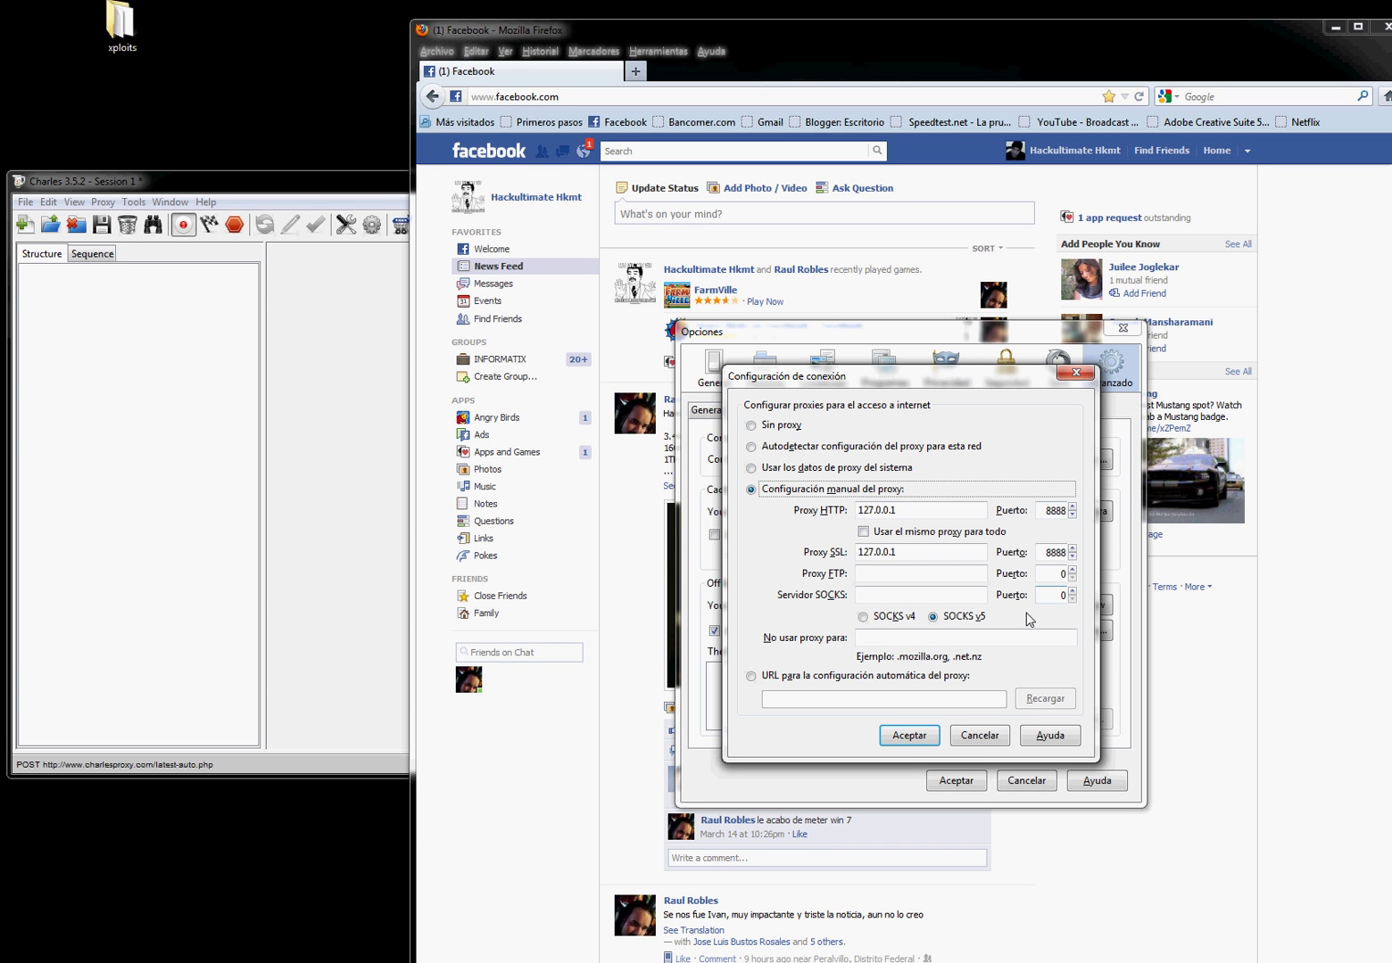
{"action": "left_click", "coordinate": [922, 747]}
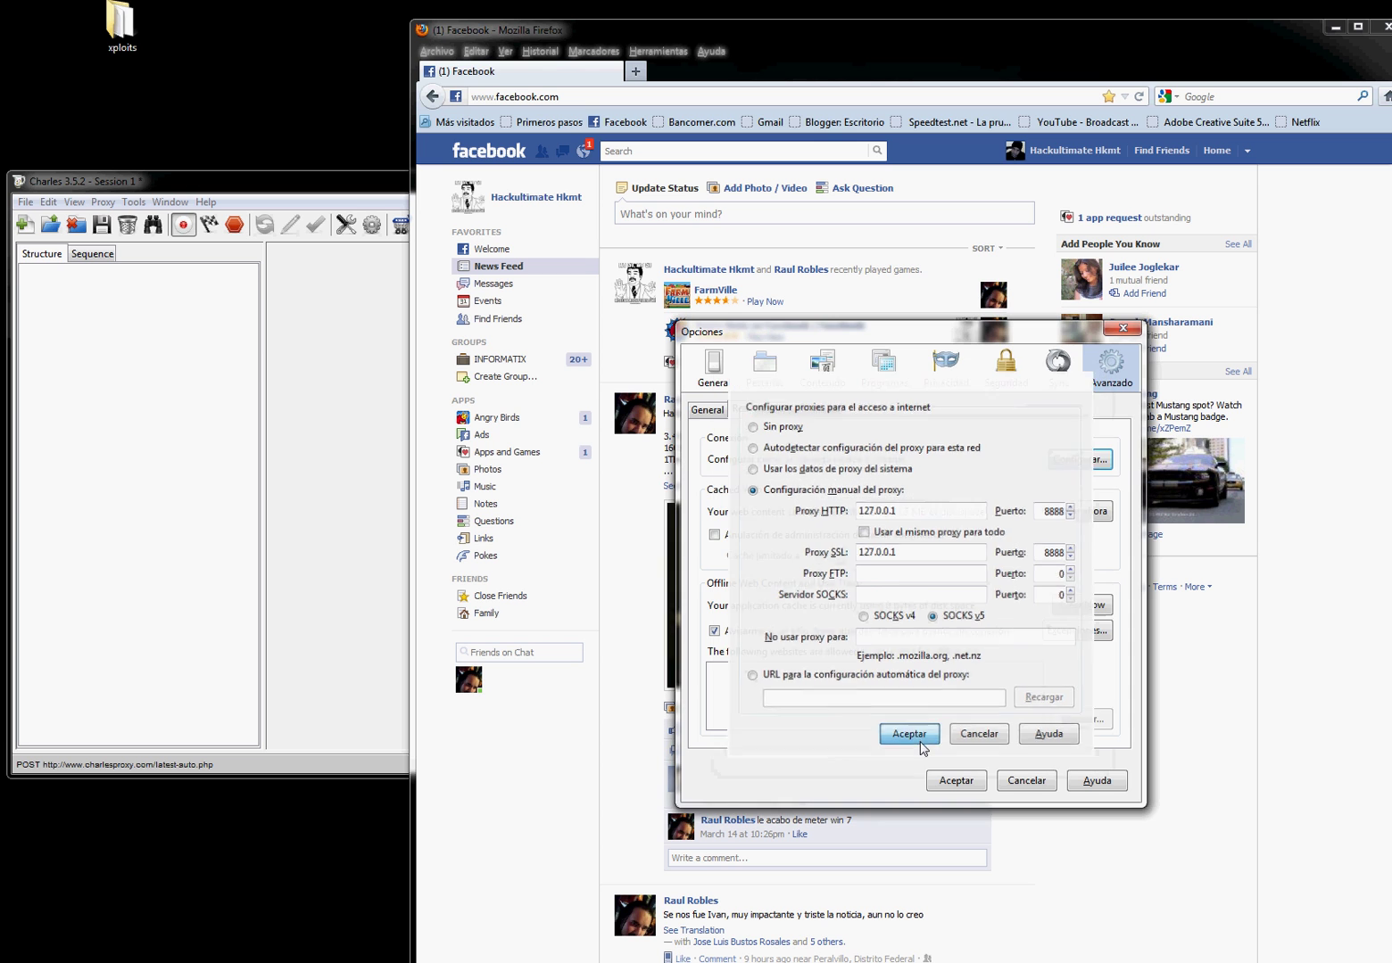
Step: Apply the proxy options, then open the Angry Birds gift request from the Facebook notifications
{"action": "left_click", "coordinate": [956, 780]}
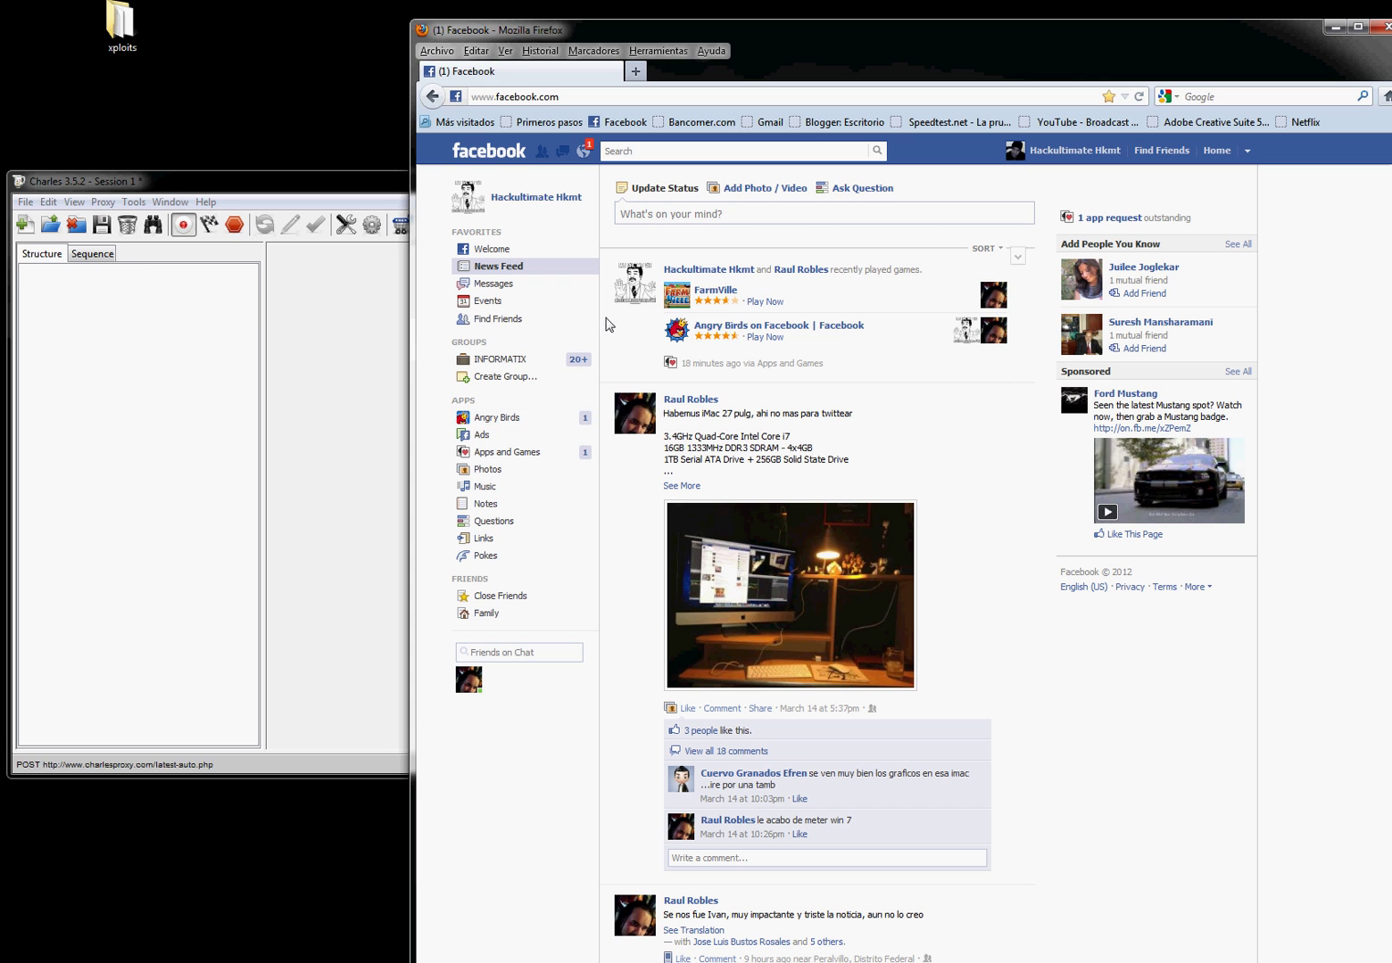
{"action": "left_click", "coordinate": [593, 161]}
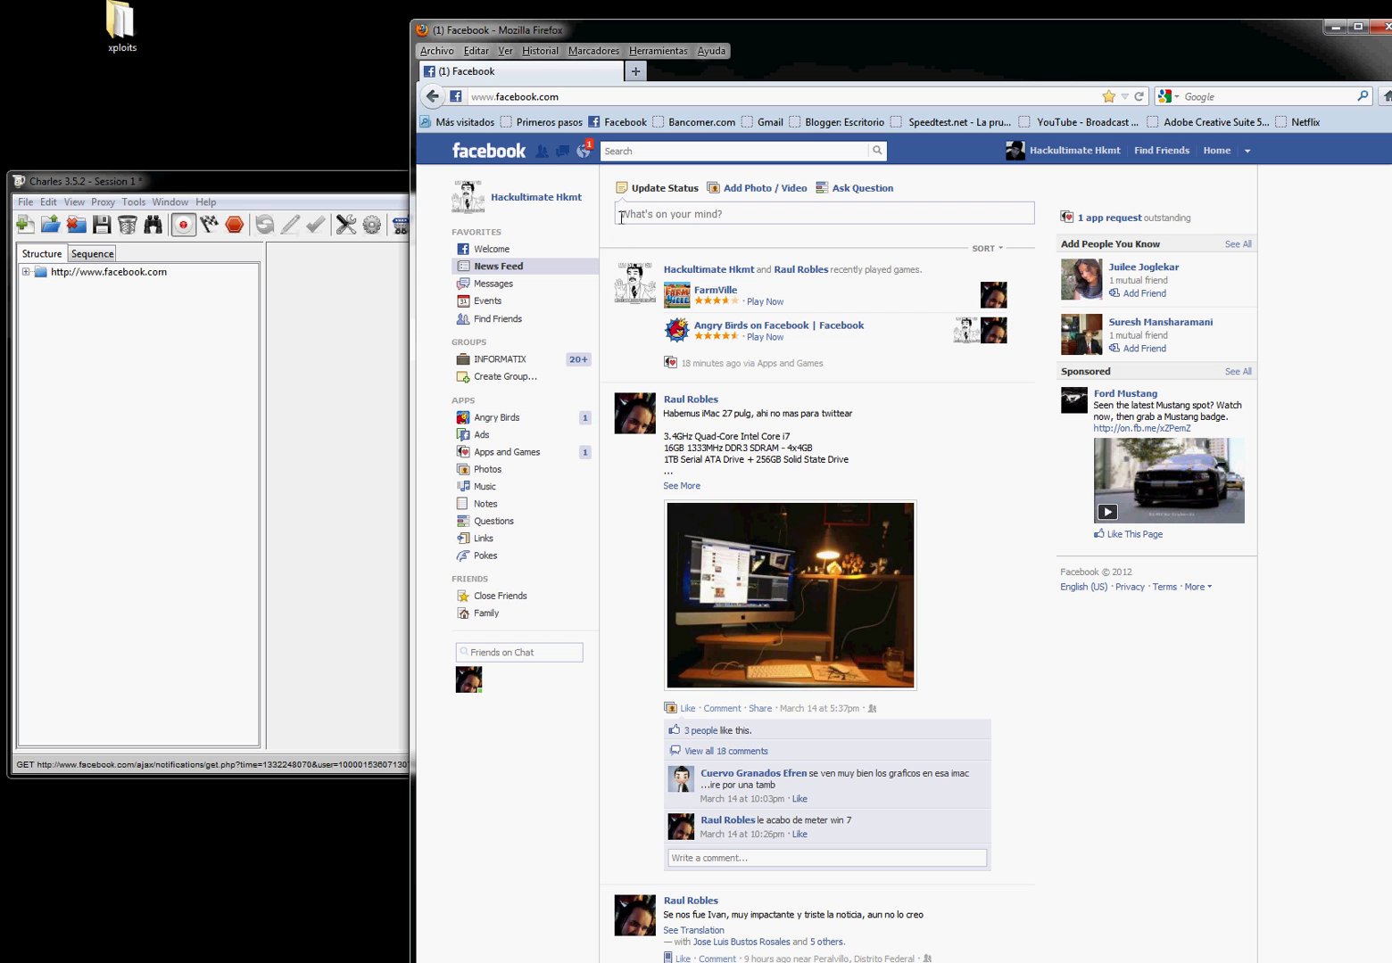
{"action": "left_click", "coordinate": [586, 153]}
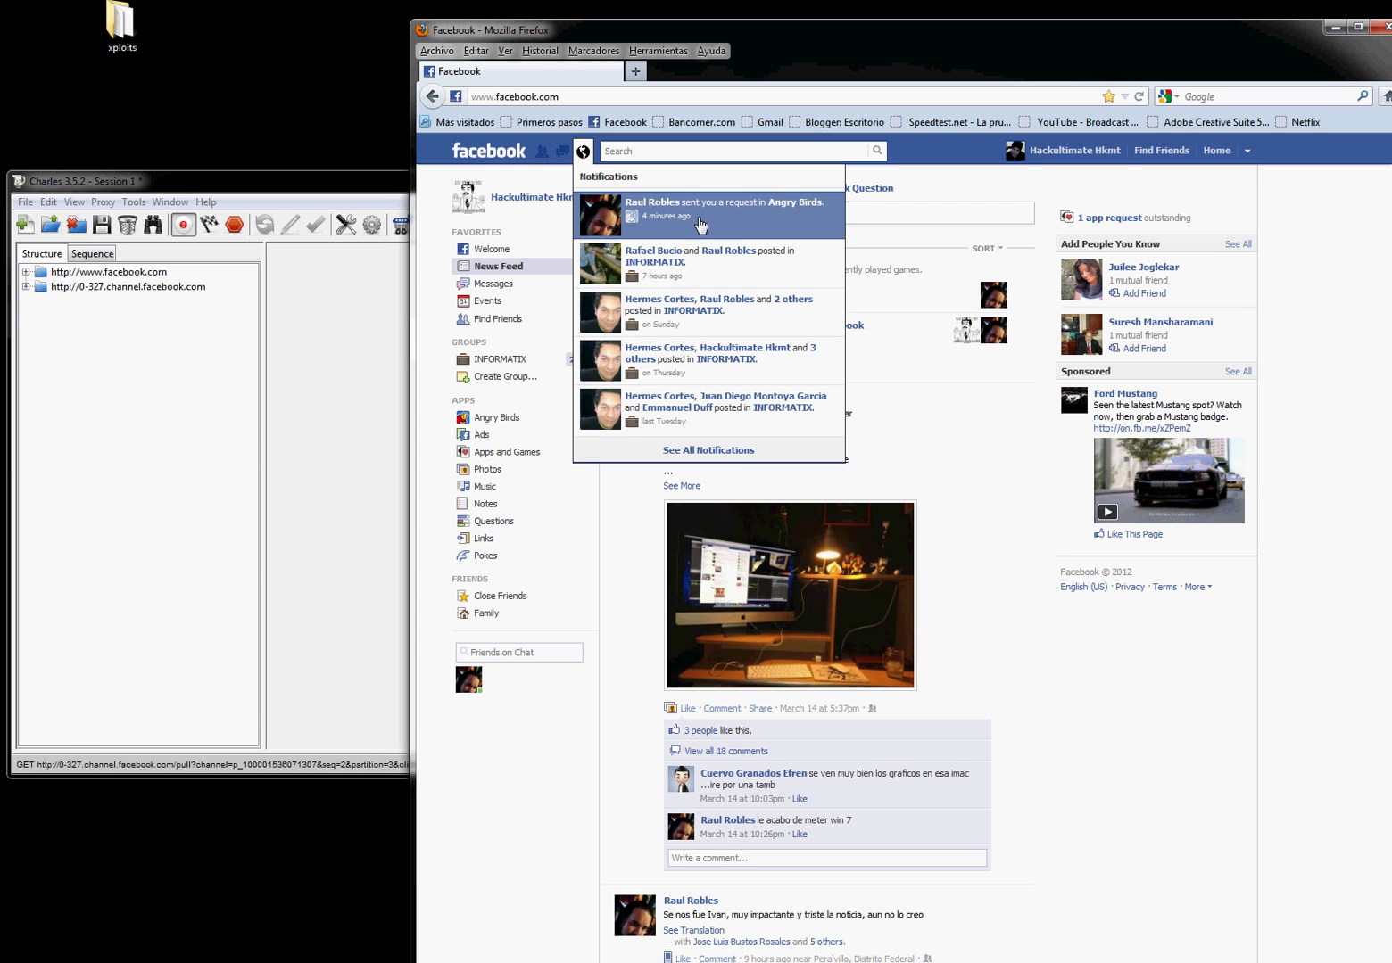
{"action": "left_click", "coordinate": [807, 215]}
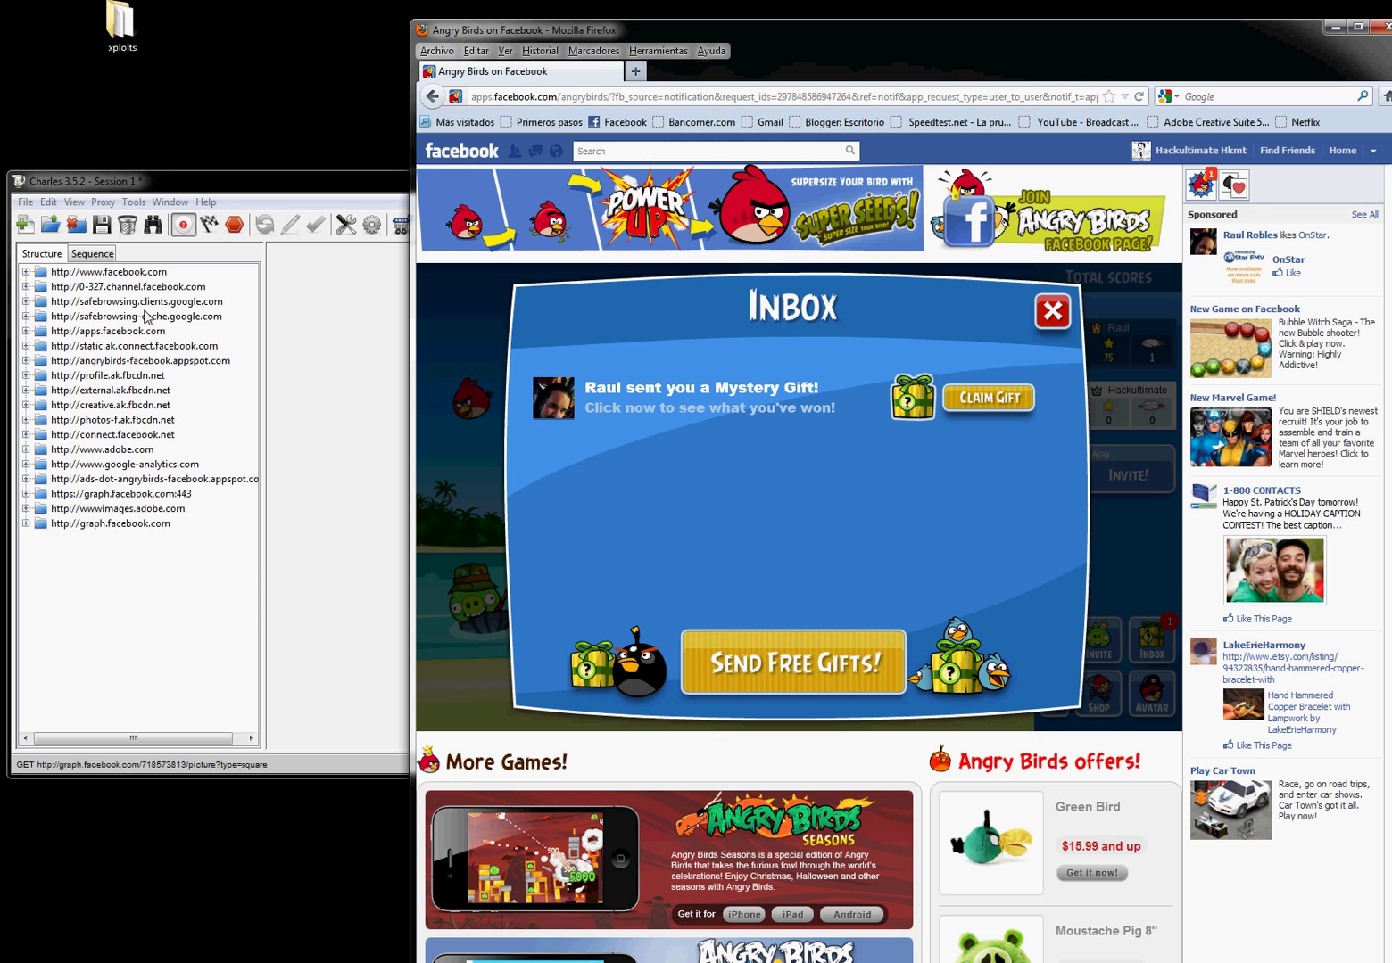
Step: Claim Raul's Super Seeds gift and select the captured acceptrequest call under angrybirds-facebook.appspot.com
{"action": "left_click", "coordinate": [1011, 402]}
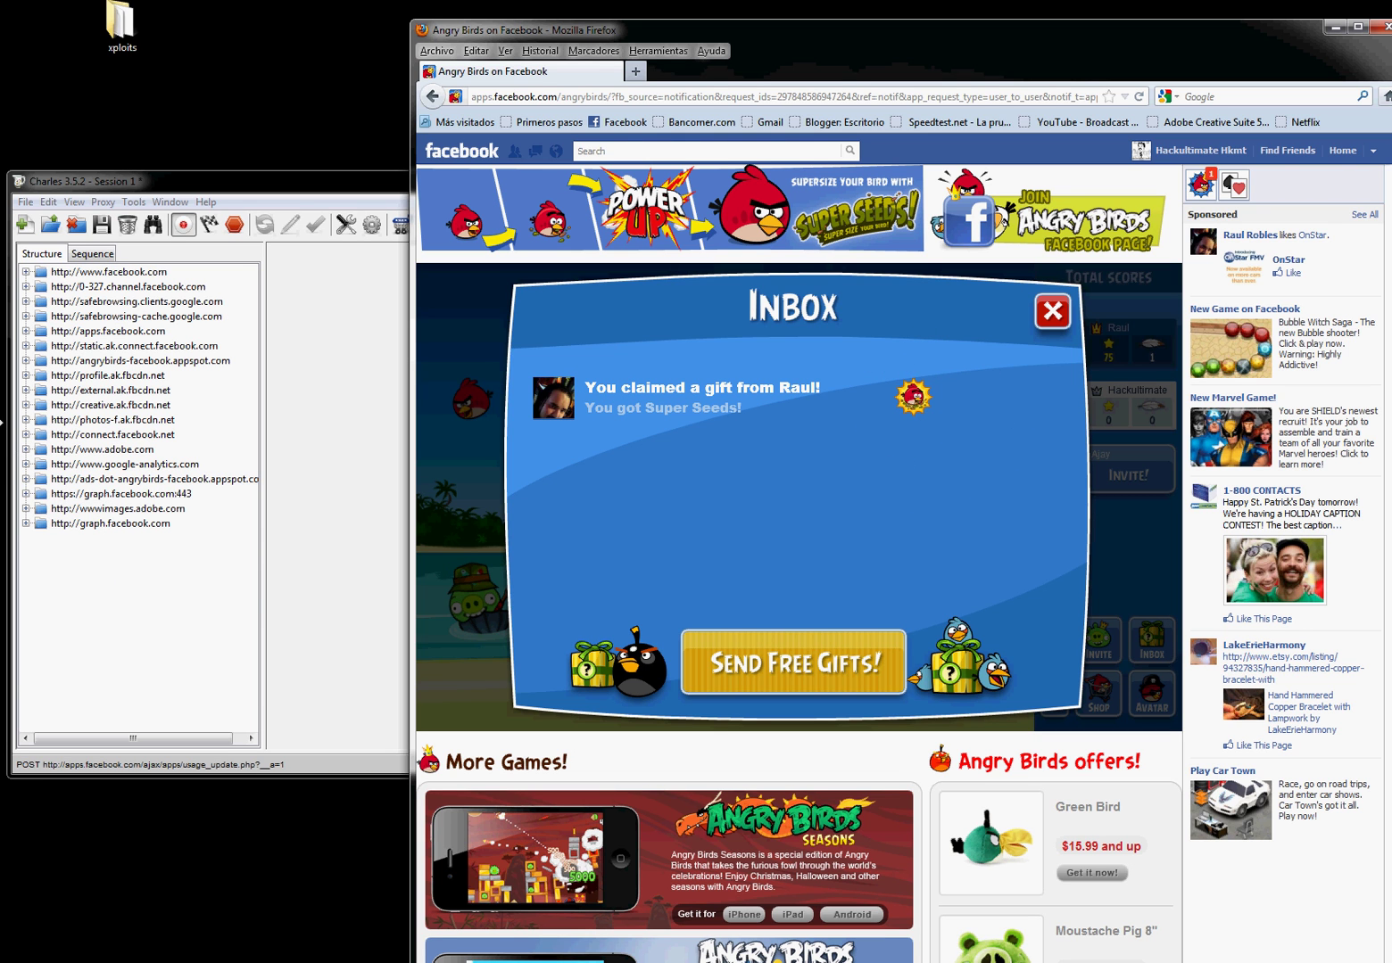
{"action": "left_click", "coordinate": [26, 360]}
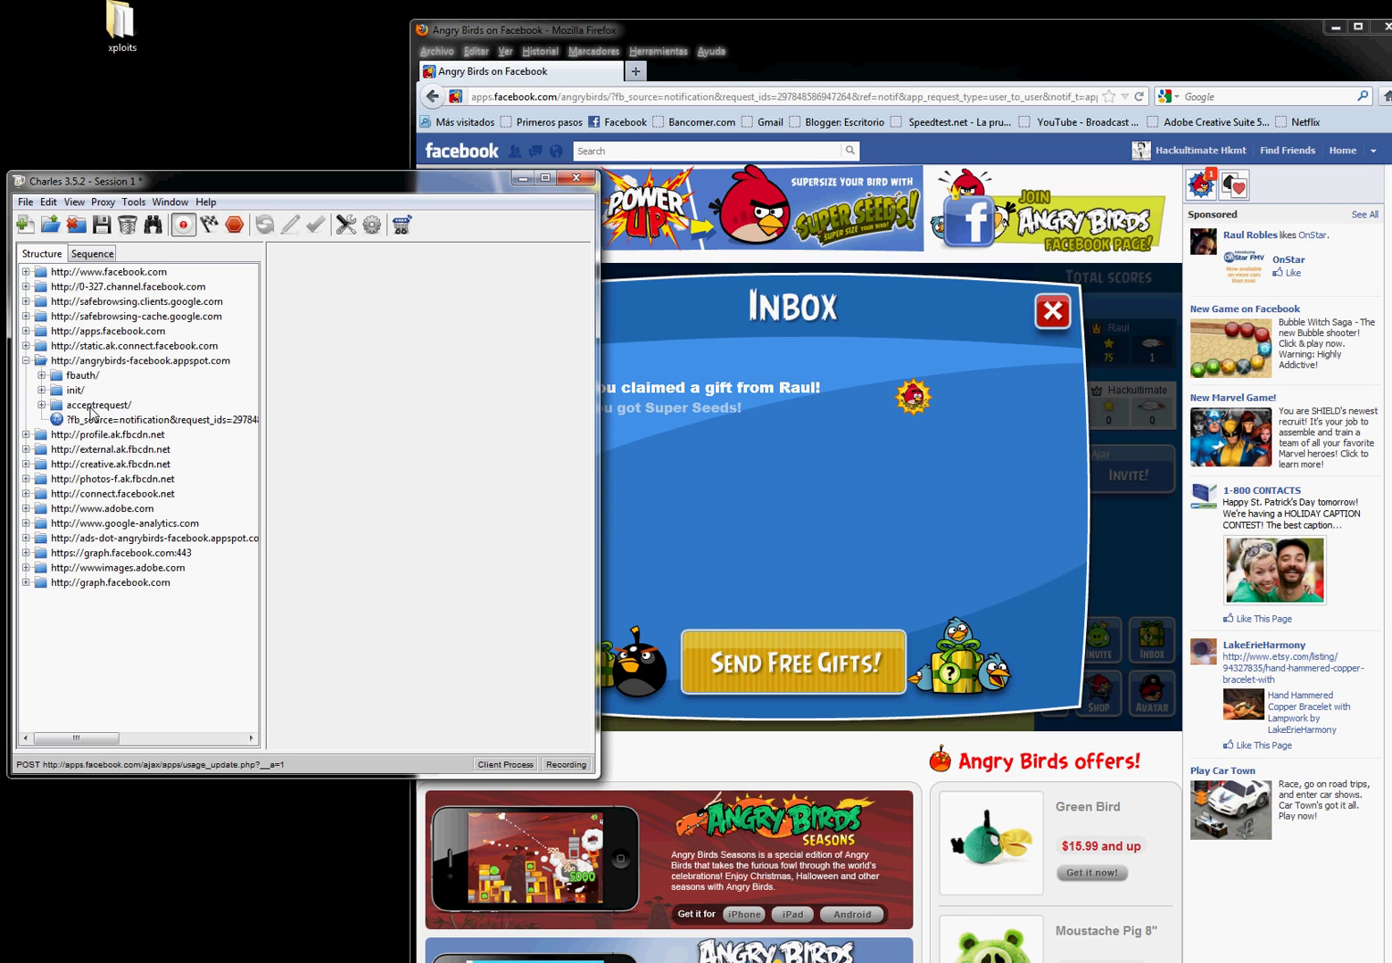
{"action": "left_click", "coordinate": [43, 404]}
{"action": "left_click", "coordinate": [105, 420]}
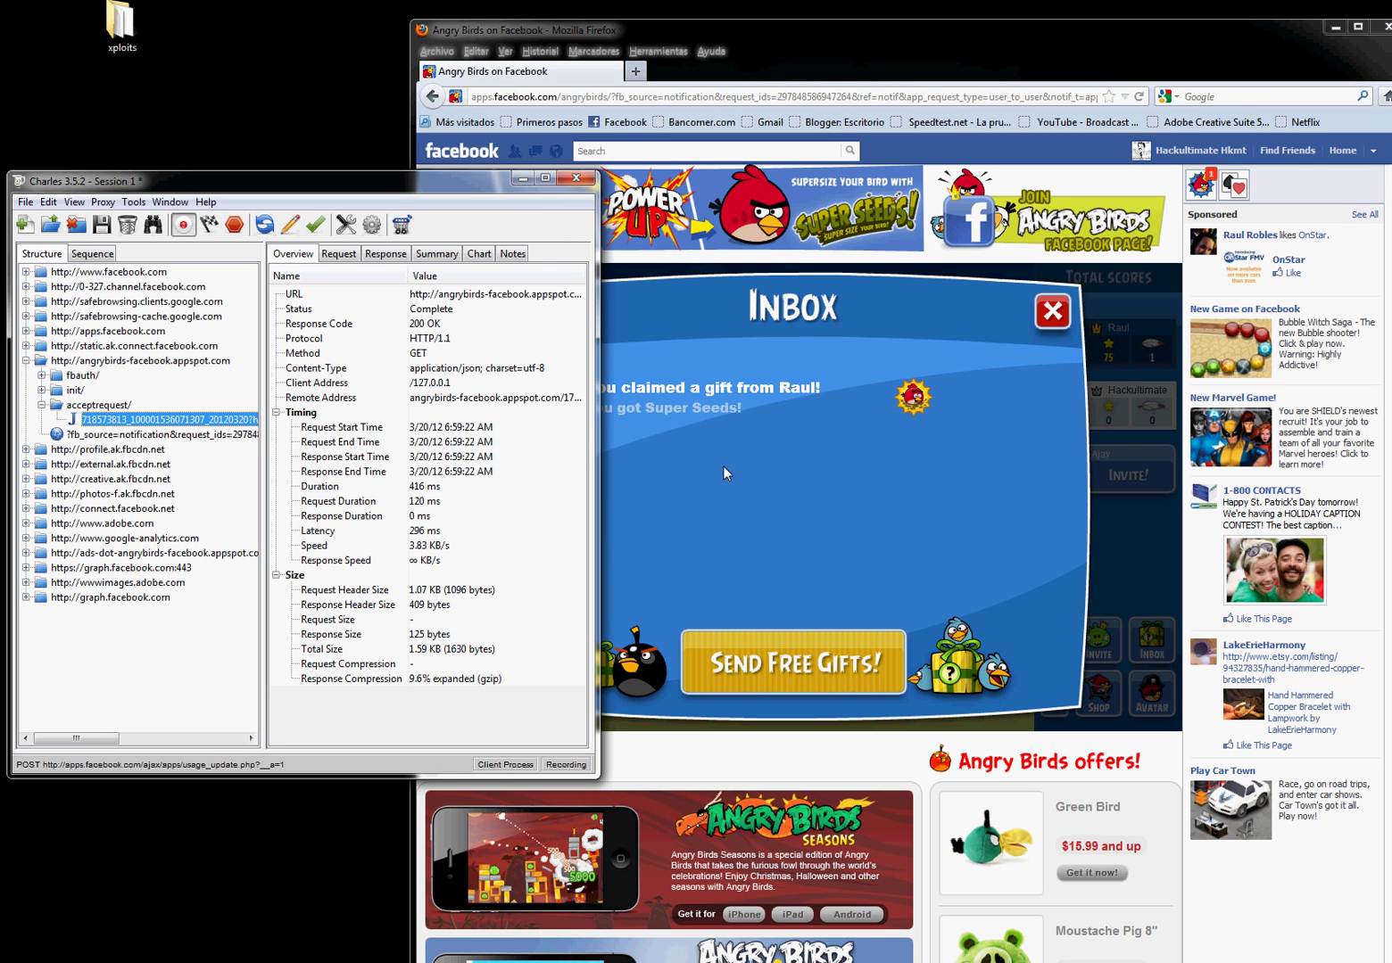
Step: Repeat the acceptrequest call with 50 iterations and inspect a replayed request in Session 2
{"action": "right_click", "coordinate": [156, 427]}
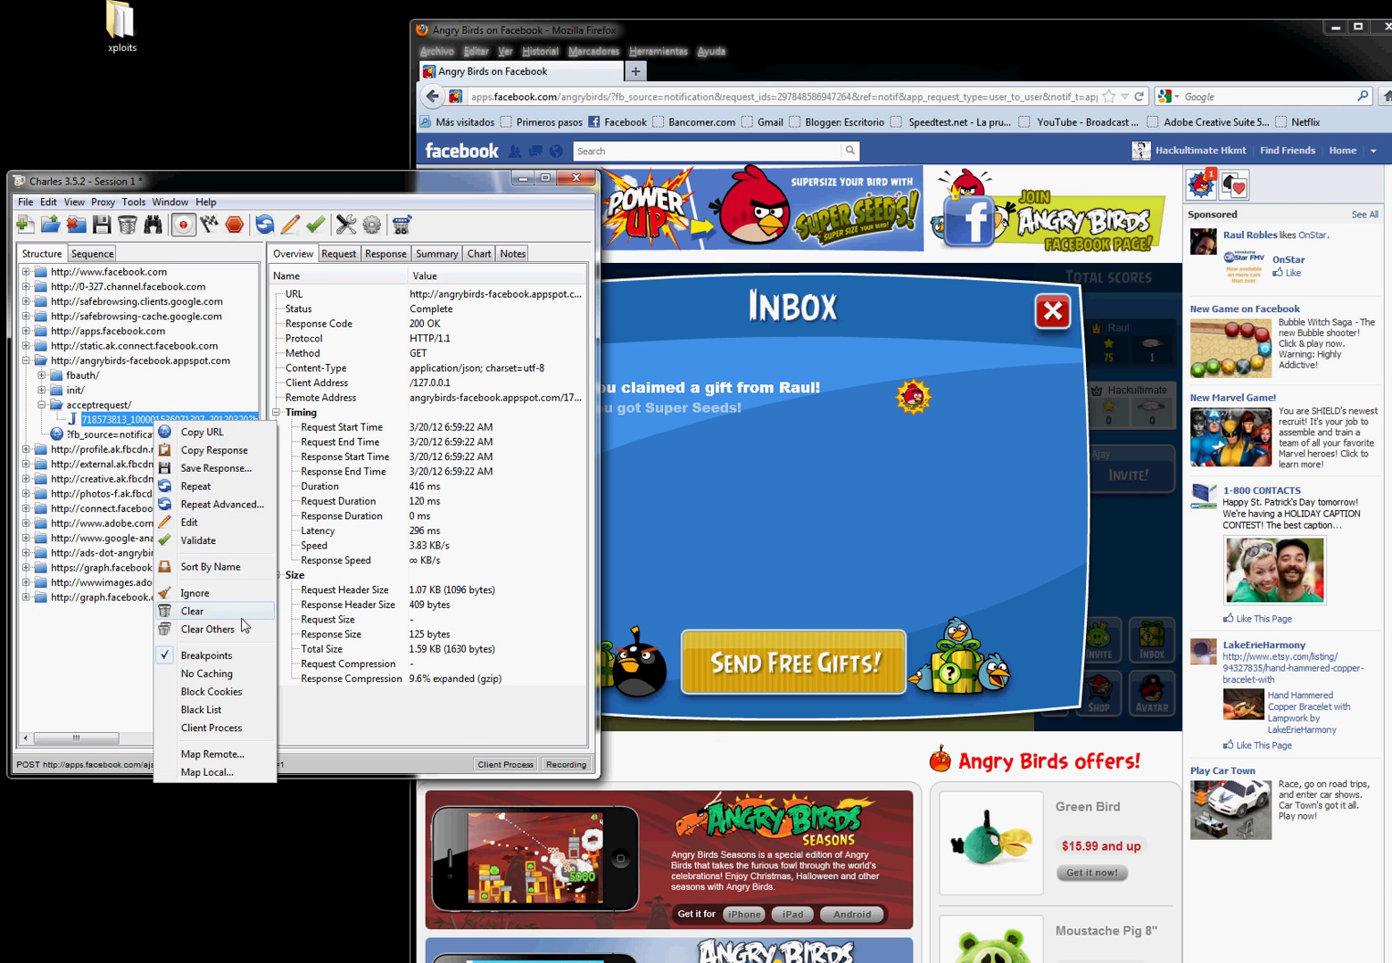
{"action": "left_click", "coordinate": [234, 506]}
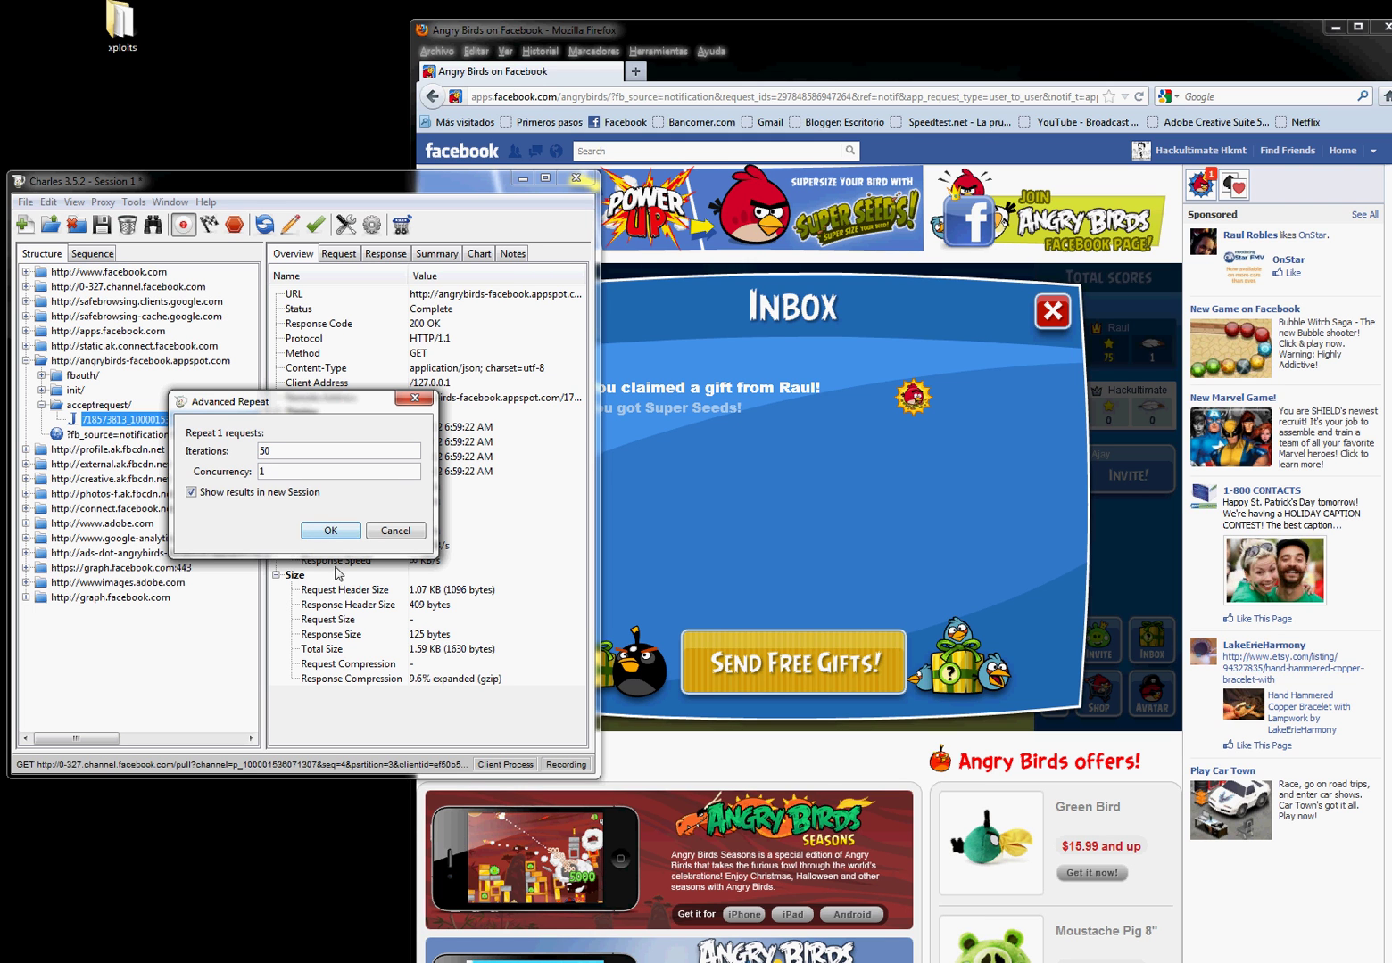
{"action": "left_click", "coordinate": [337, 530]}
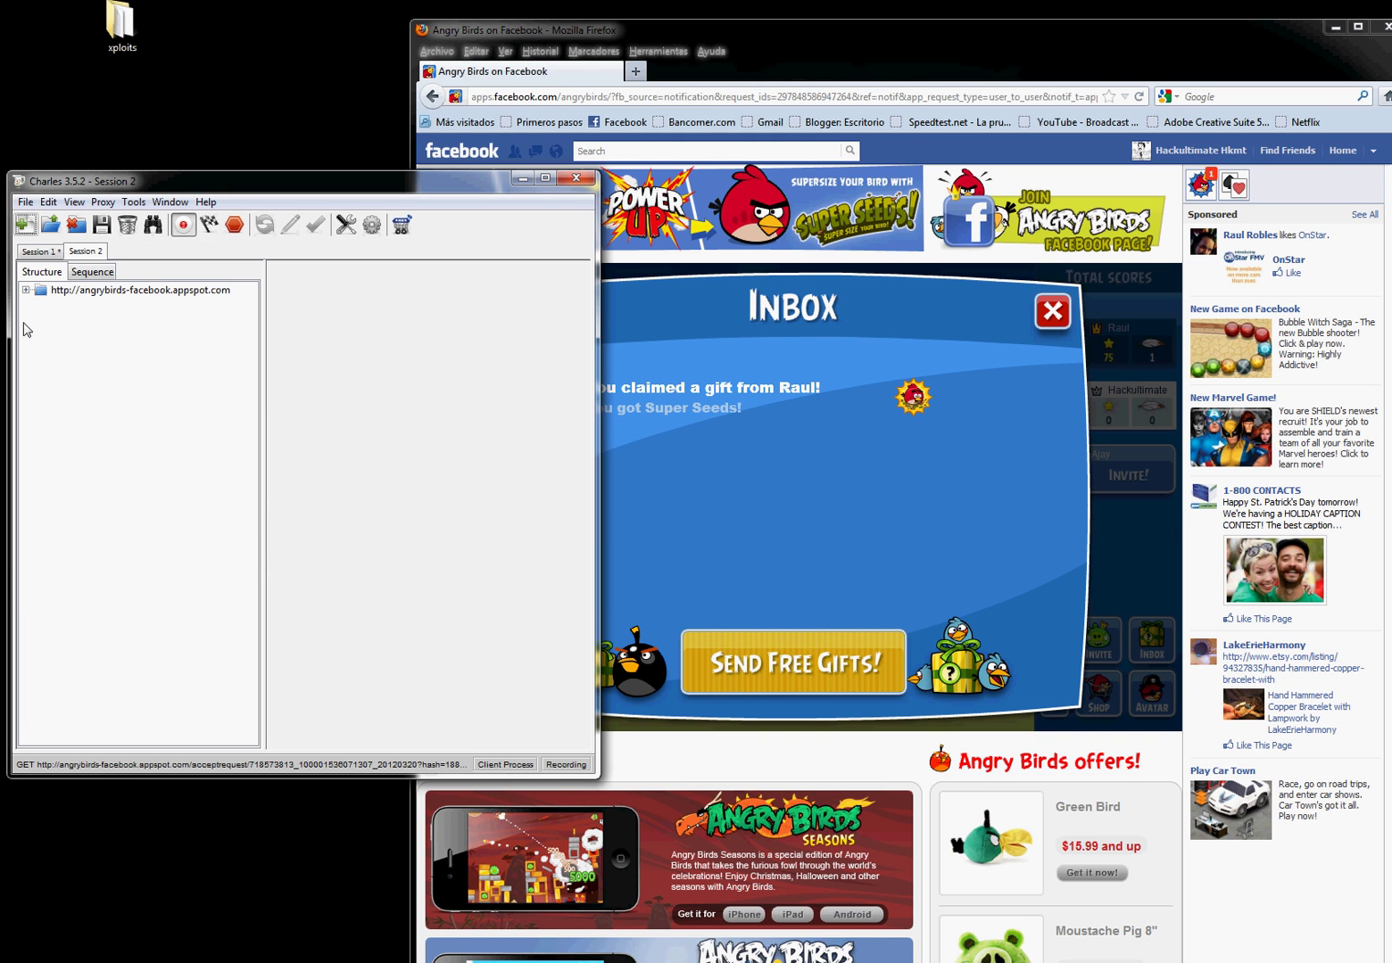
{"action": "left_click", "coordinate": [25, 291]}
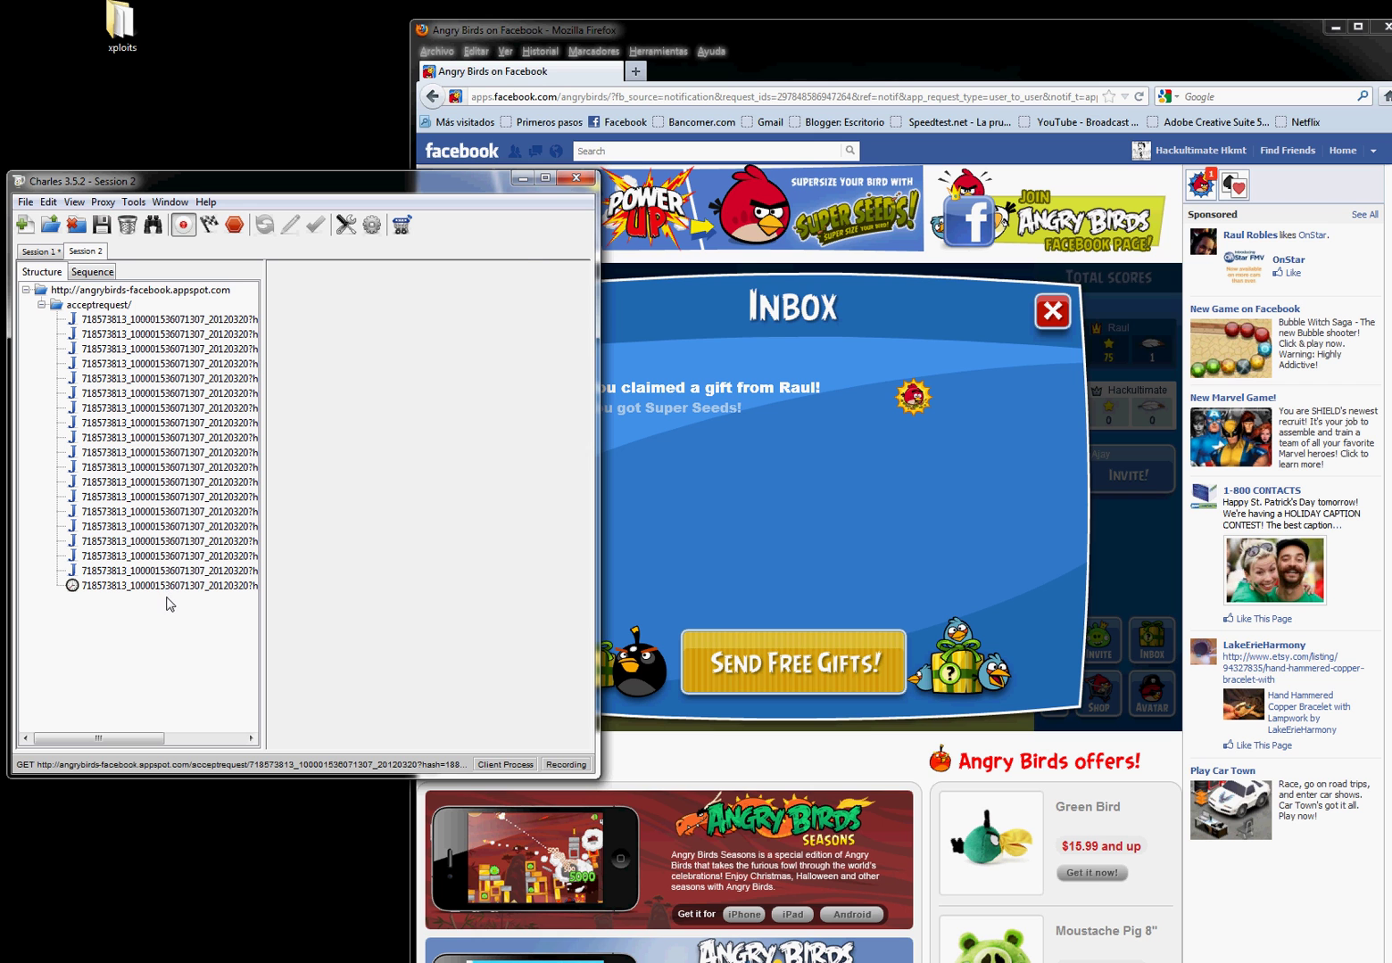
{"action": "left_click", "coordinate": [158, 540]}
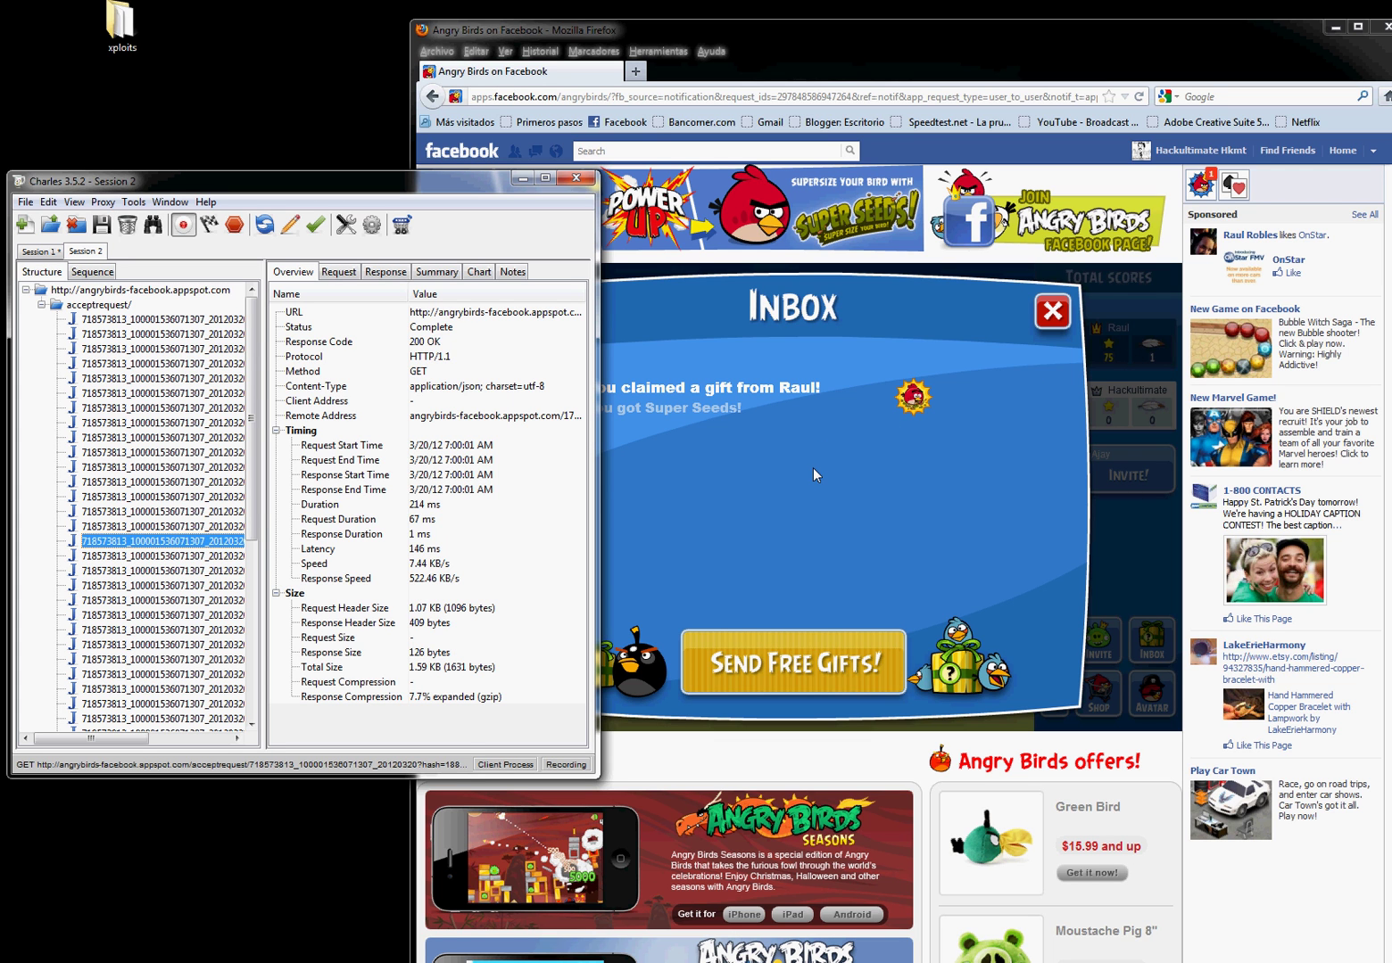
Step: Close the game inbox and Firefox, then relaunch Firefox from the Start menu
{"action": "left_click", "coordinate": [1047, 329]}
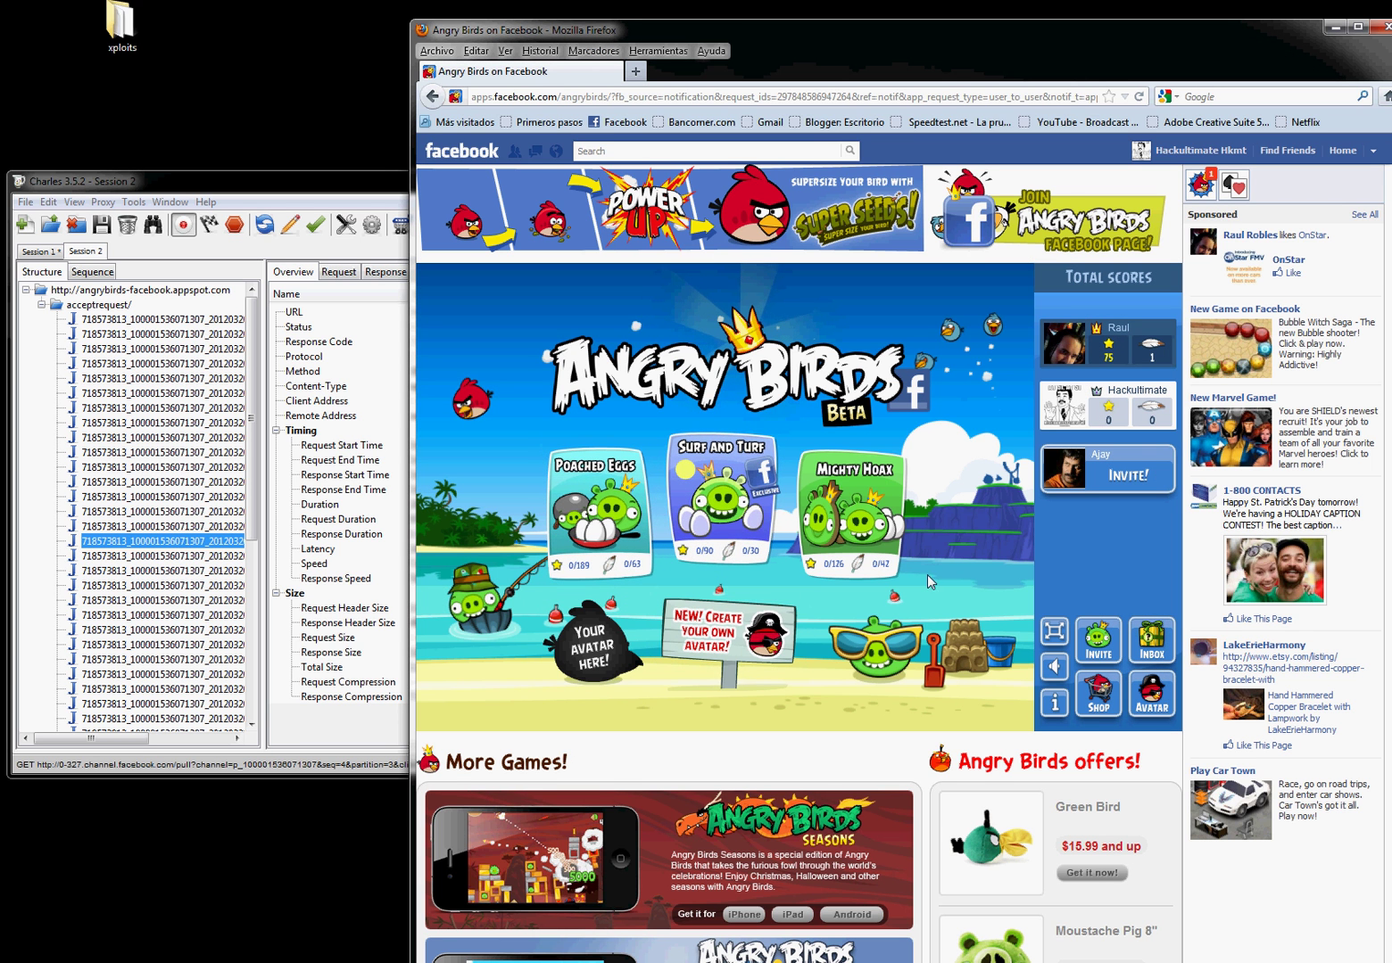
{"action": "left_click", "coordinate": [1377, 28]}
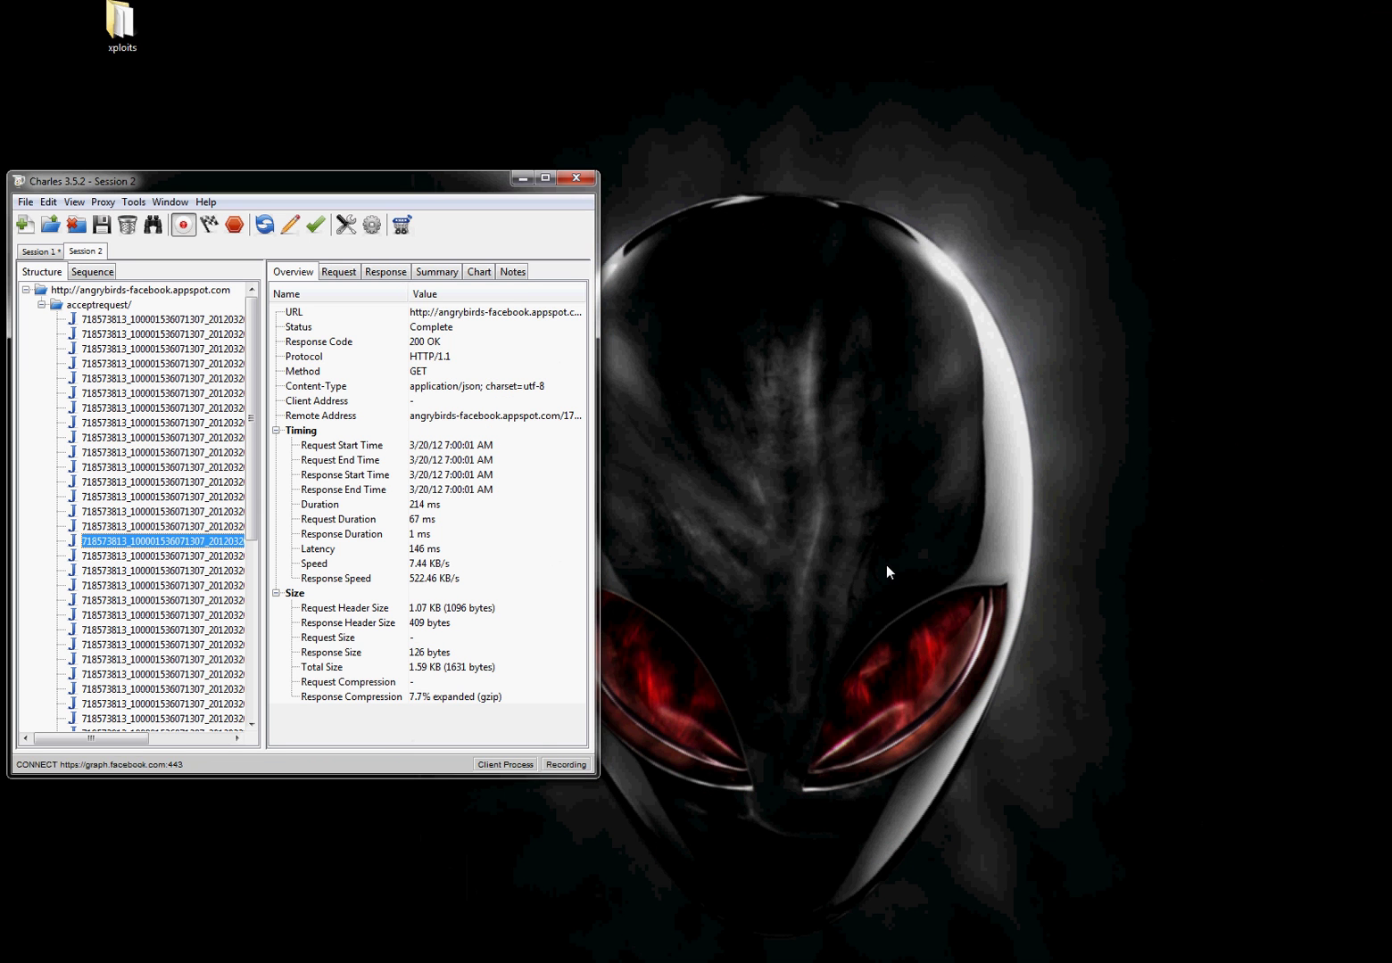
{"action": "key", "text": "super"}
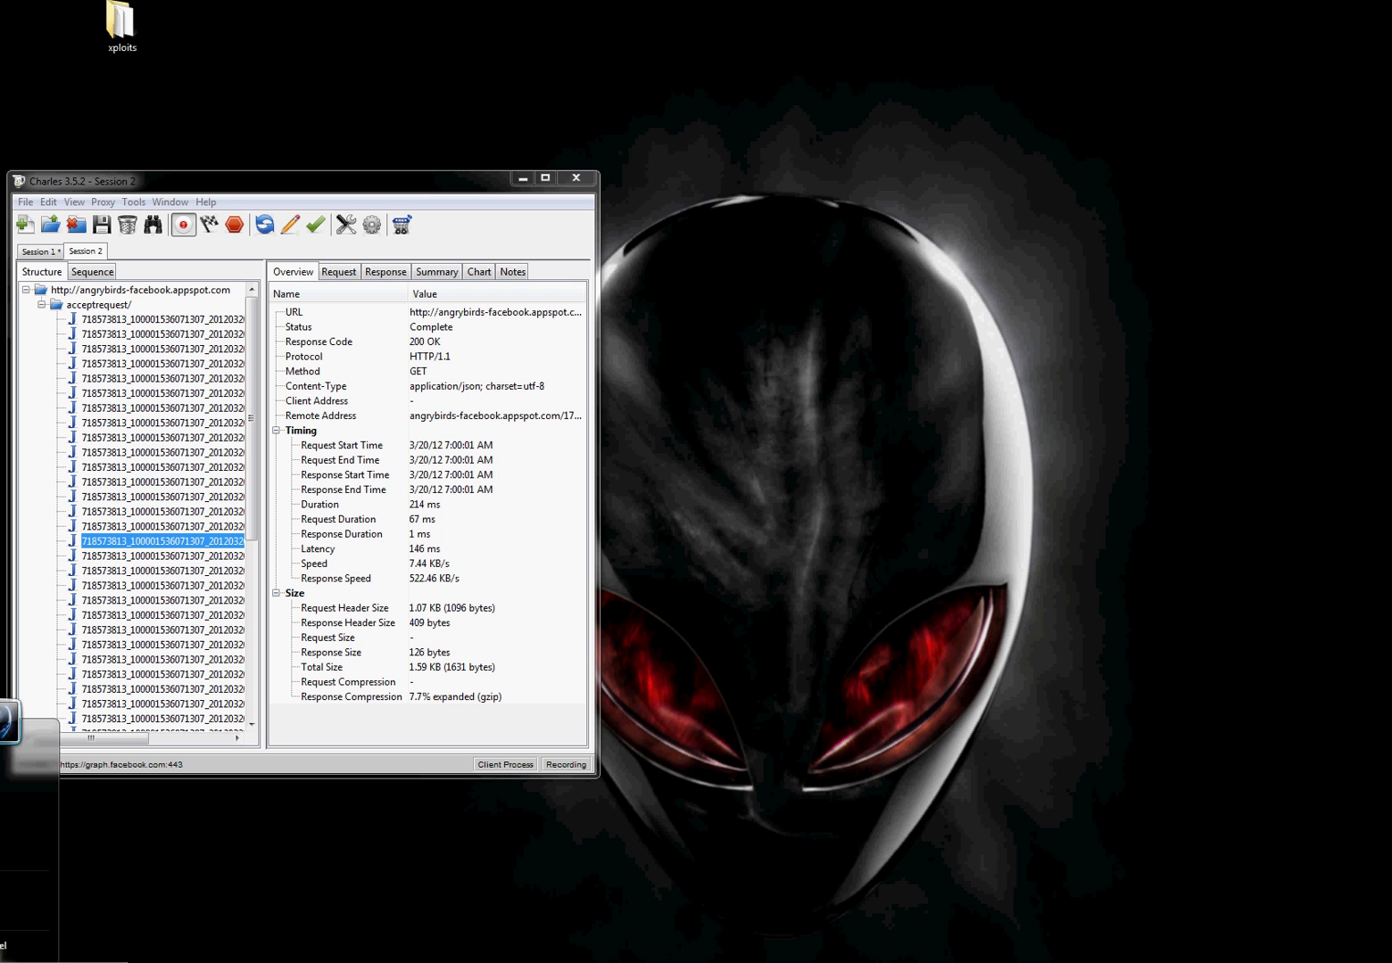
{"action": "left_click", "coordinate": [9, 722]}
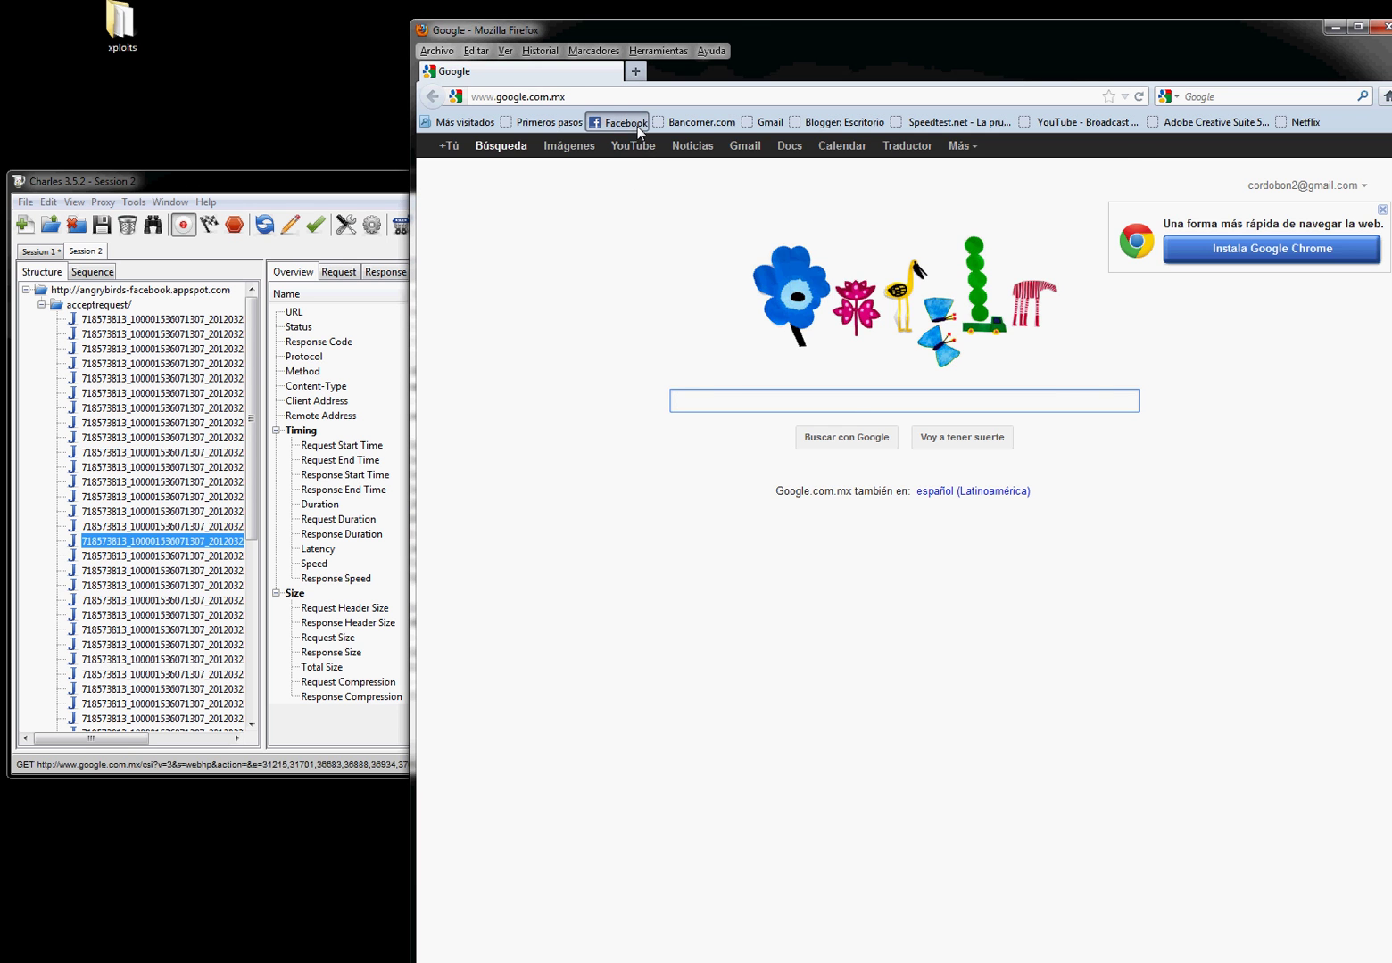
Step: Log back into Facebook and dismiss the offer to save the password
{"action": "left_click", "coordinate": [622, 122]}
{"action": "left_click", "coordinate": [1196, 169]}
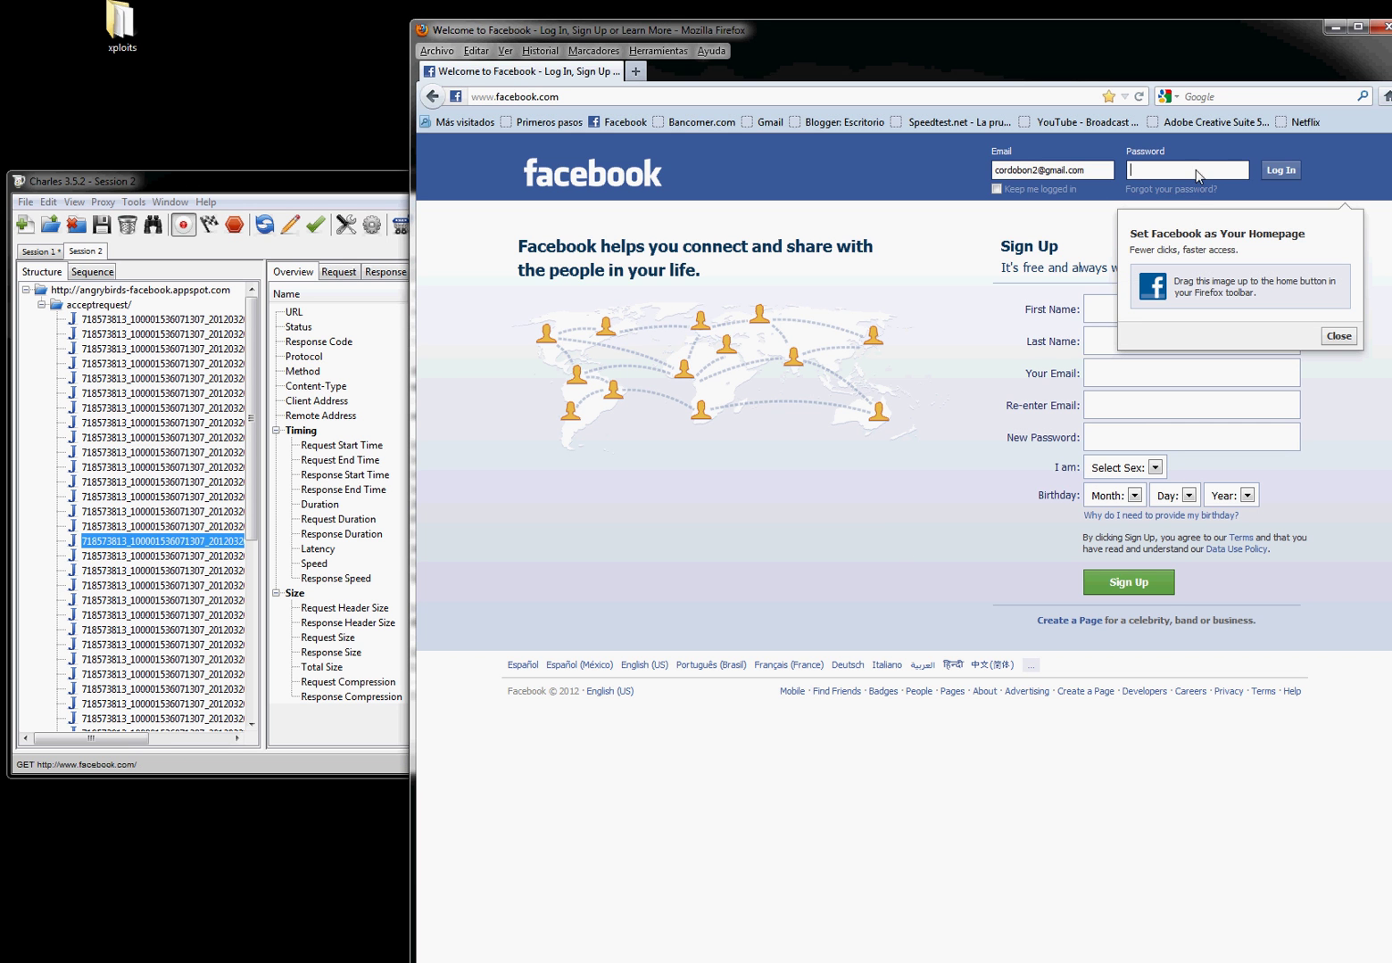
{"action": "type", "text": "******"}
{"action": "key", "text": "Return"}
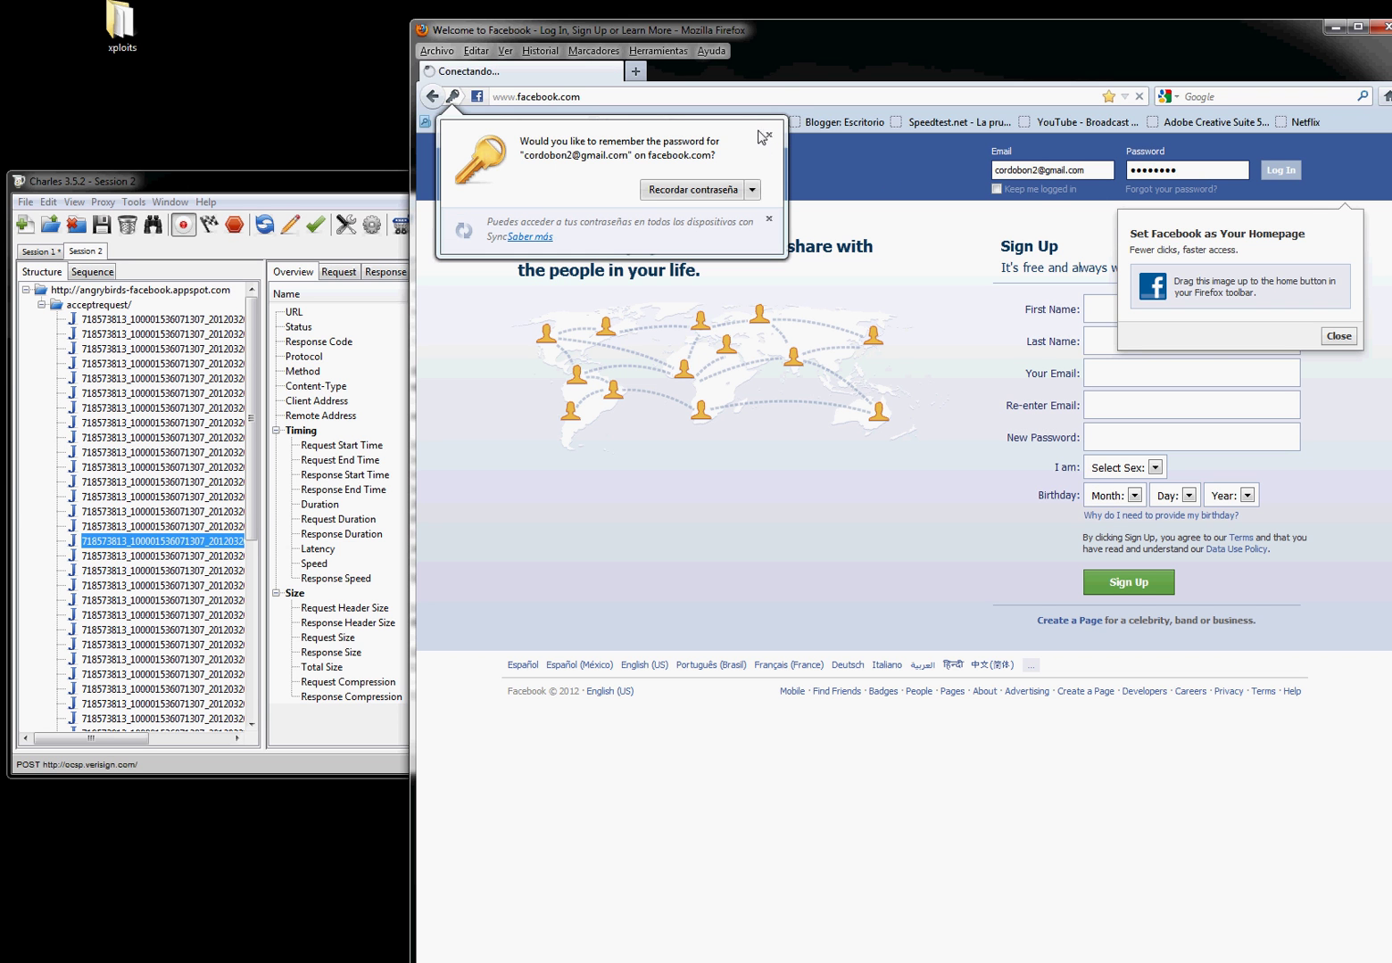
{"action": "left_click", "coordinate": [765, 138]}
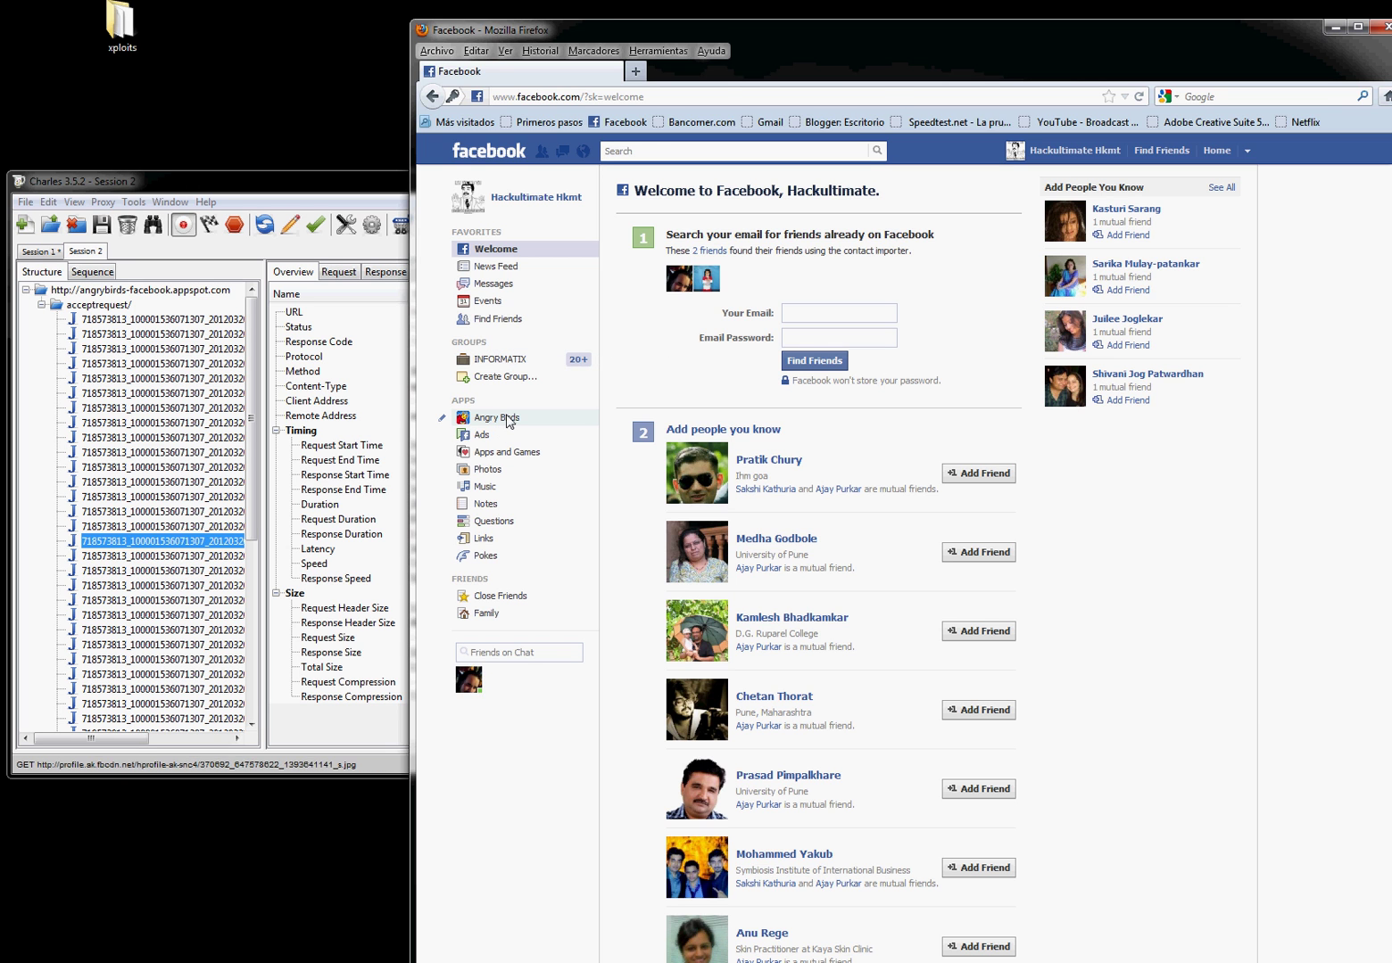
Step: Start Angry Birds' Poached Eggs level 1, skipping the intro cutscene and slingshot tutorial
{"action": "left_click", "coordinate": [508, 417]}
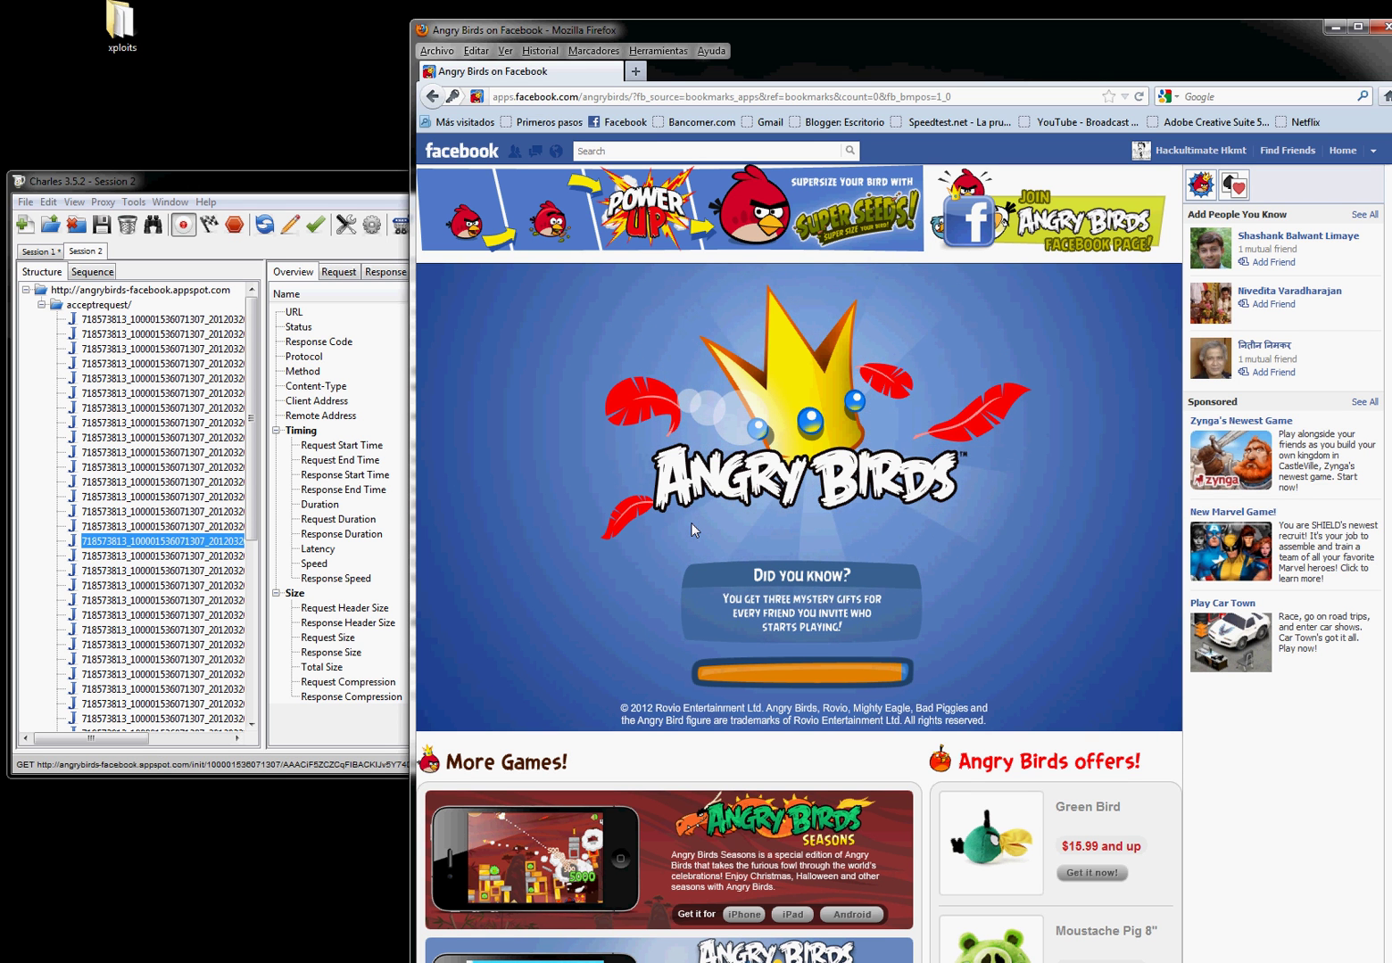
{"action": "left_click", "coordinate": [584, 522]}
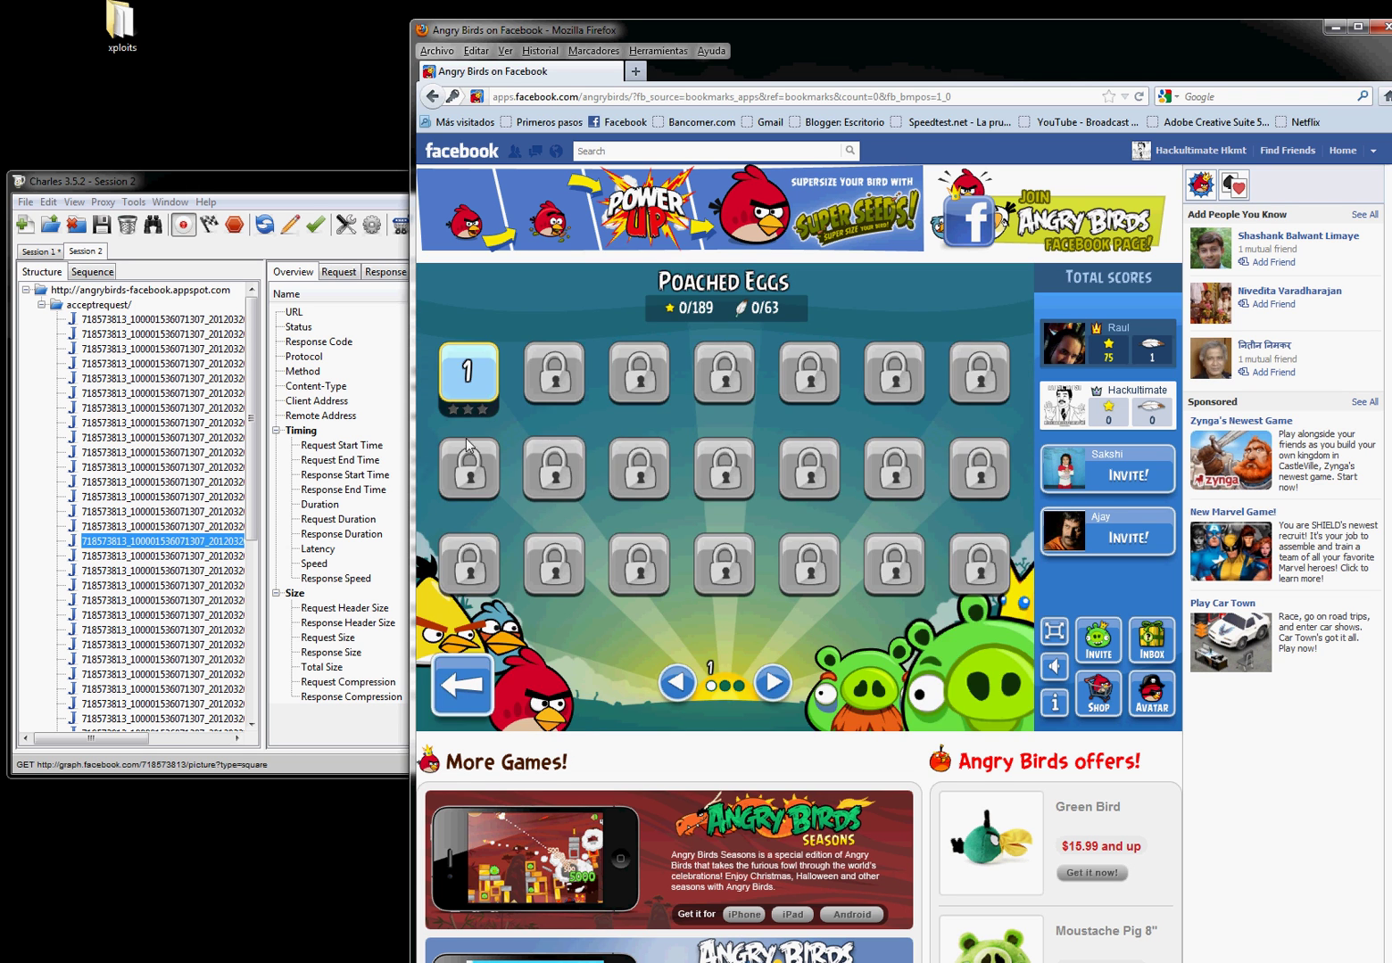
{"action": "left_click", "coordinate": [467, 389]}
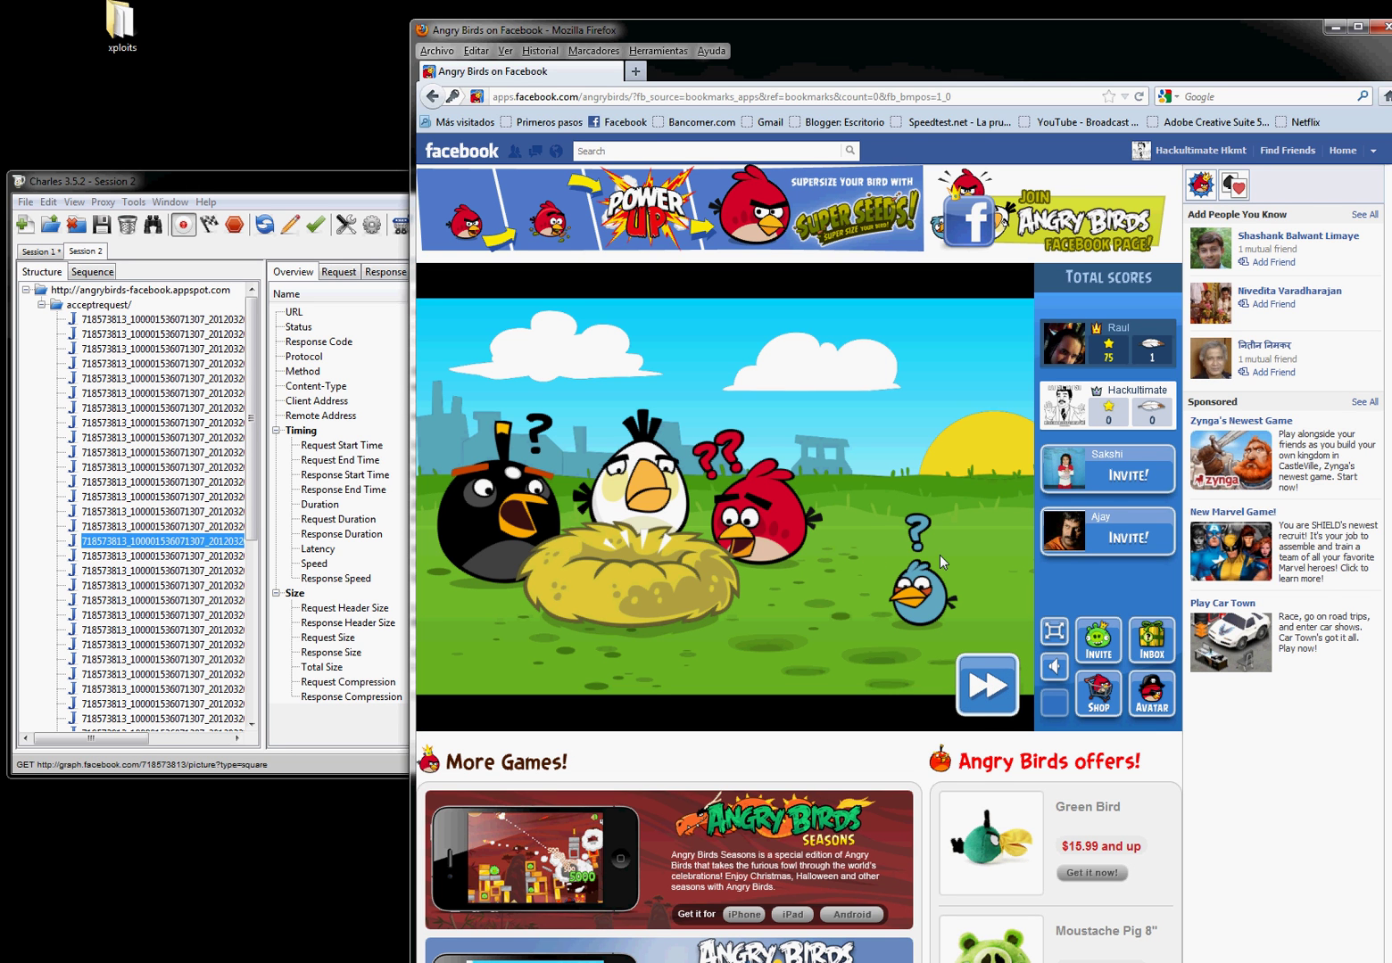
{"action": "left_click", "coordinate": [986, 686]}
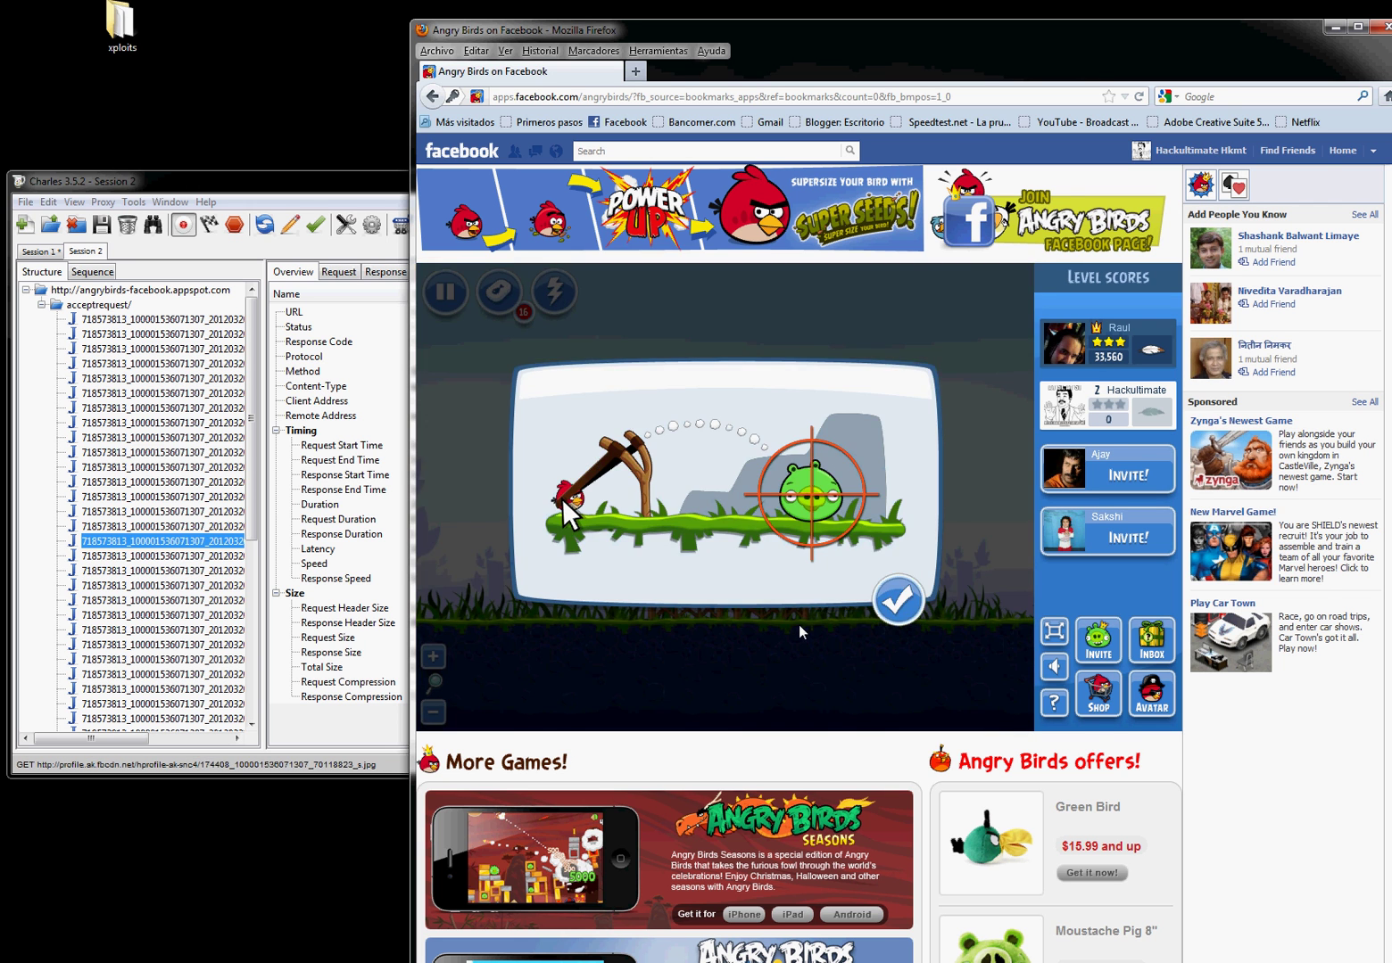
{"action": "left_click", "coordinate": [896, 600]}
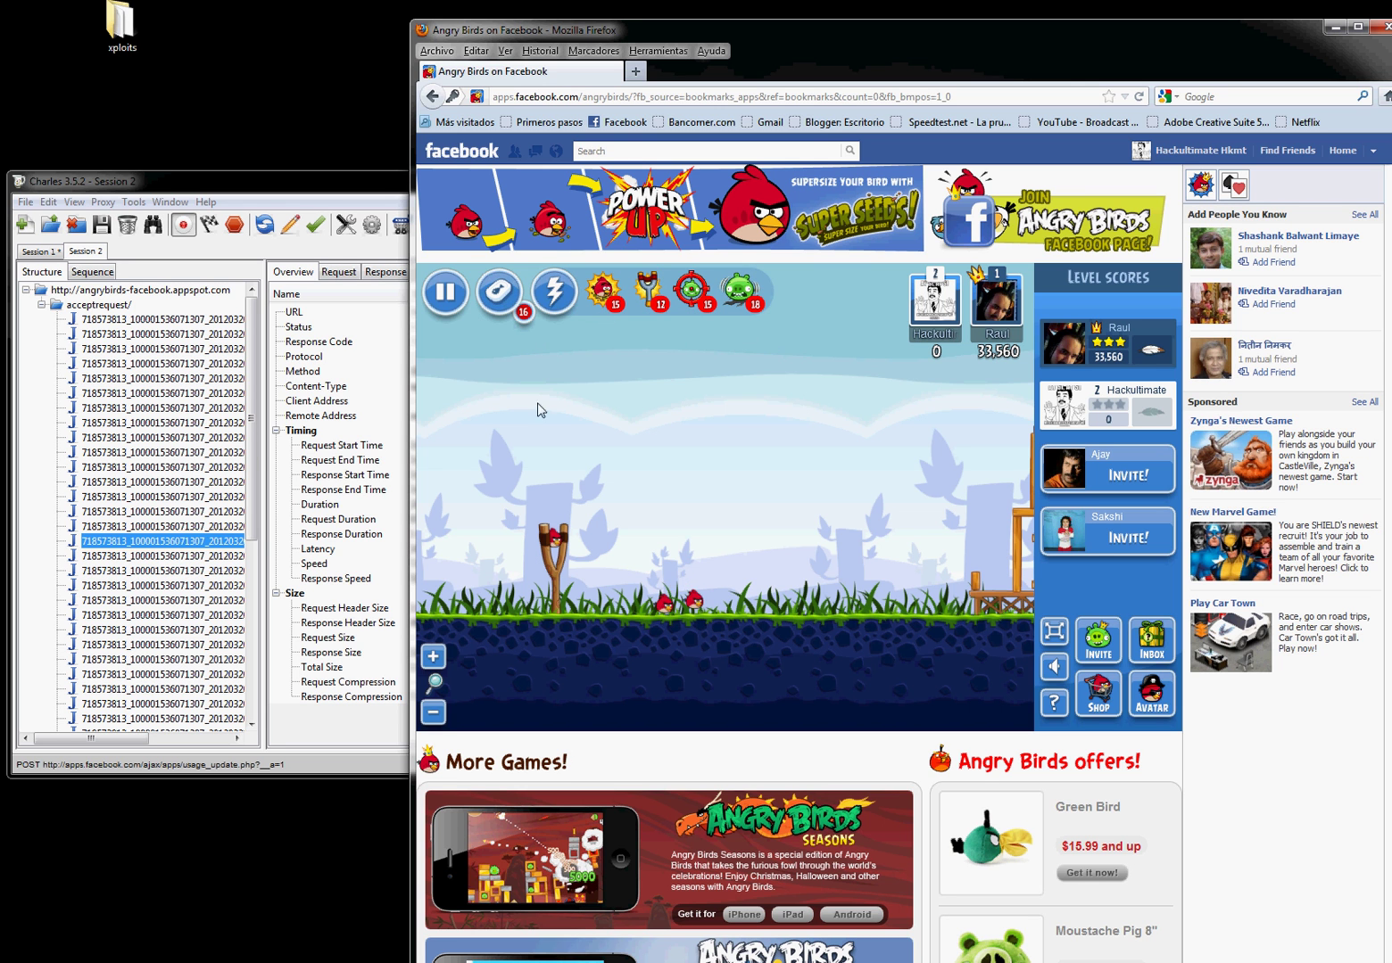
Step: Replay Session 1's acceptrequest call with 50 iterations and expand the new session's host
{"action": "left_click", "coordinate": [51, 257]}
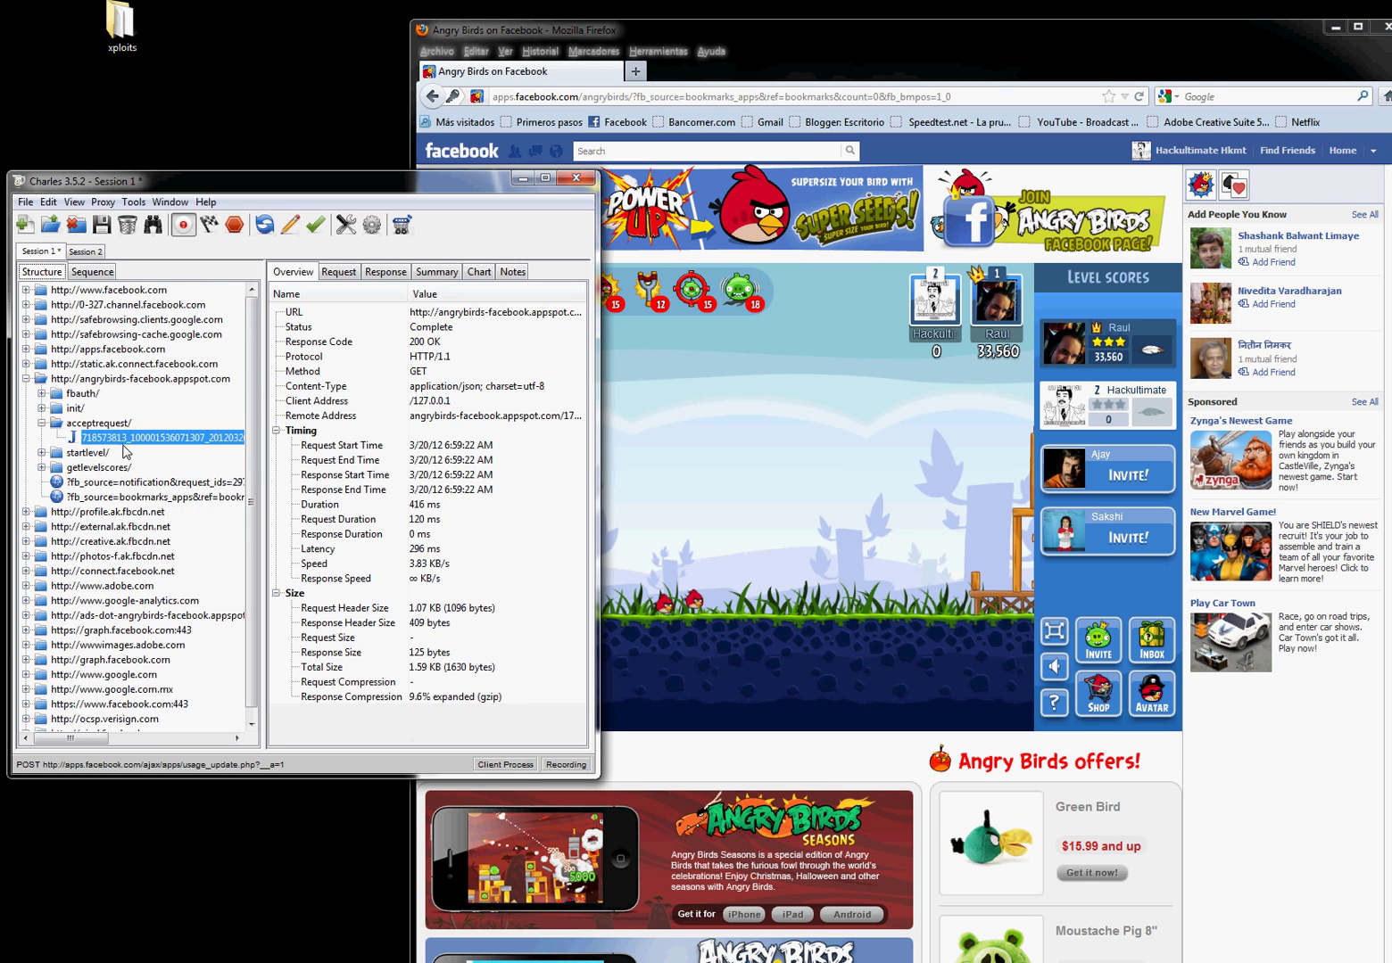
{"action": "right_click", "coordinate": [135, 446]}
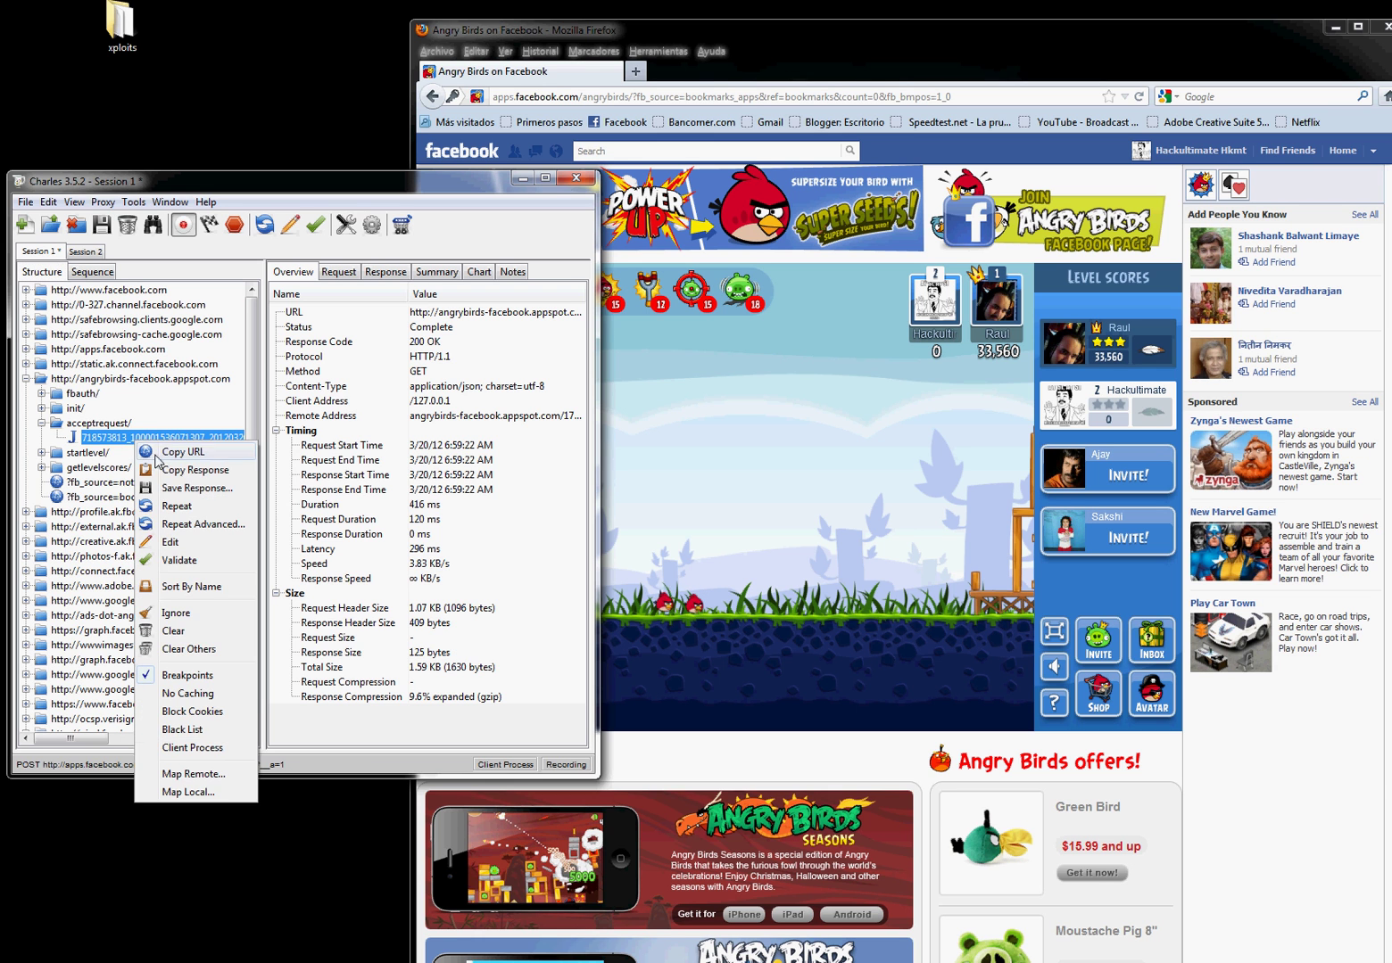
{"action": "left_click", "coordinate": [218, 532]}
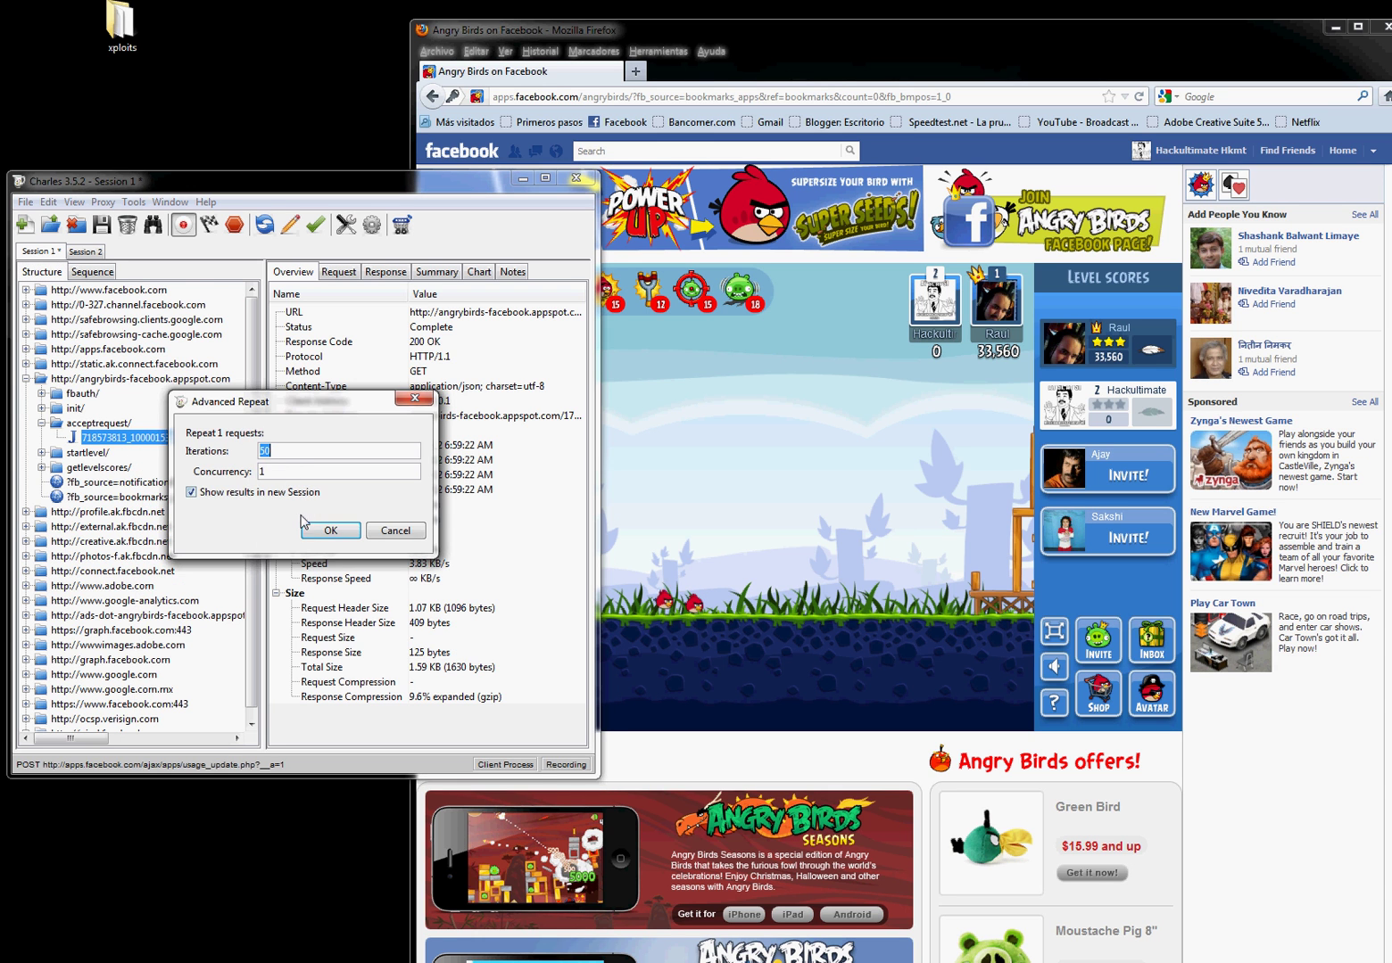
{"action": "left_click", "coordinate": [325, 530]}
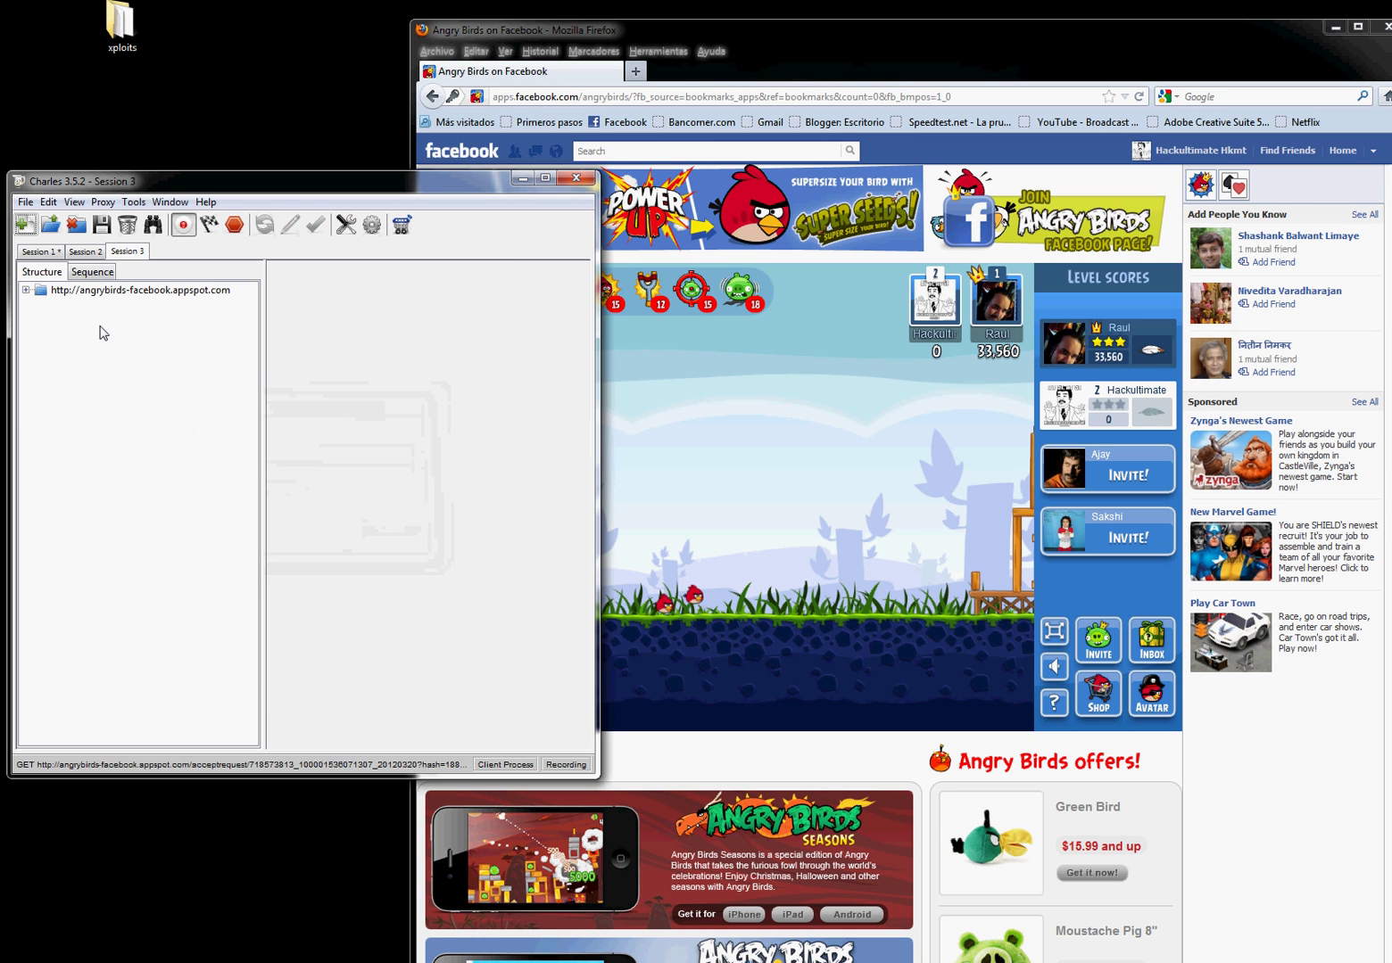
{"action": "left_click", "coordinate": [26, 290]}
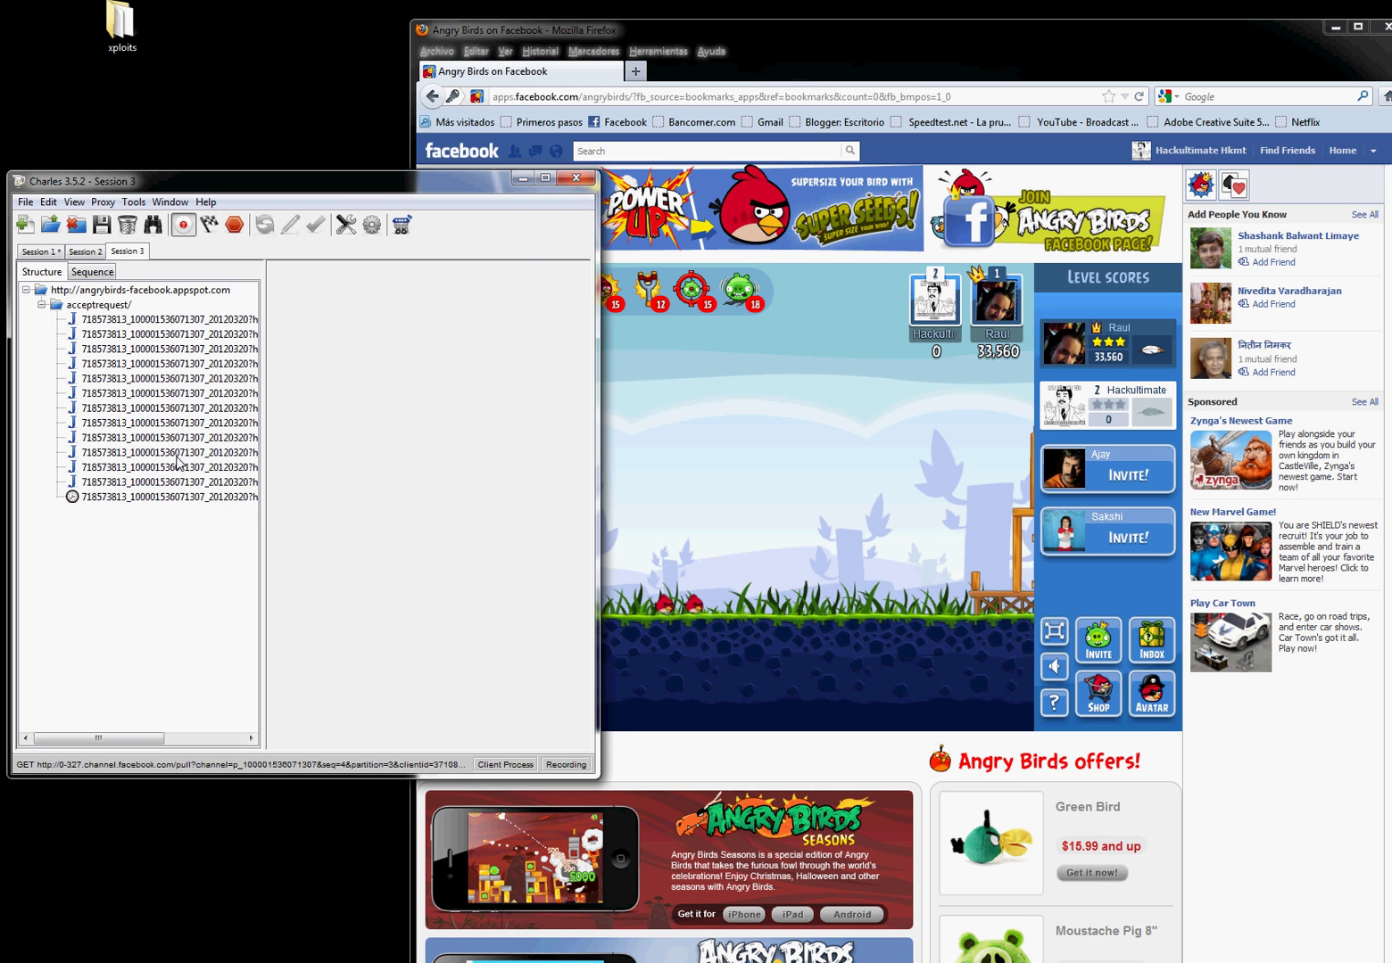
Step: Step through replayed acceptrequest responses in JSON view, reading LaserSight, BirdFood and MightyEagle quantities
{"action": "left_click", "coordinate": [177, 455]}
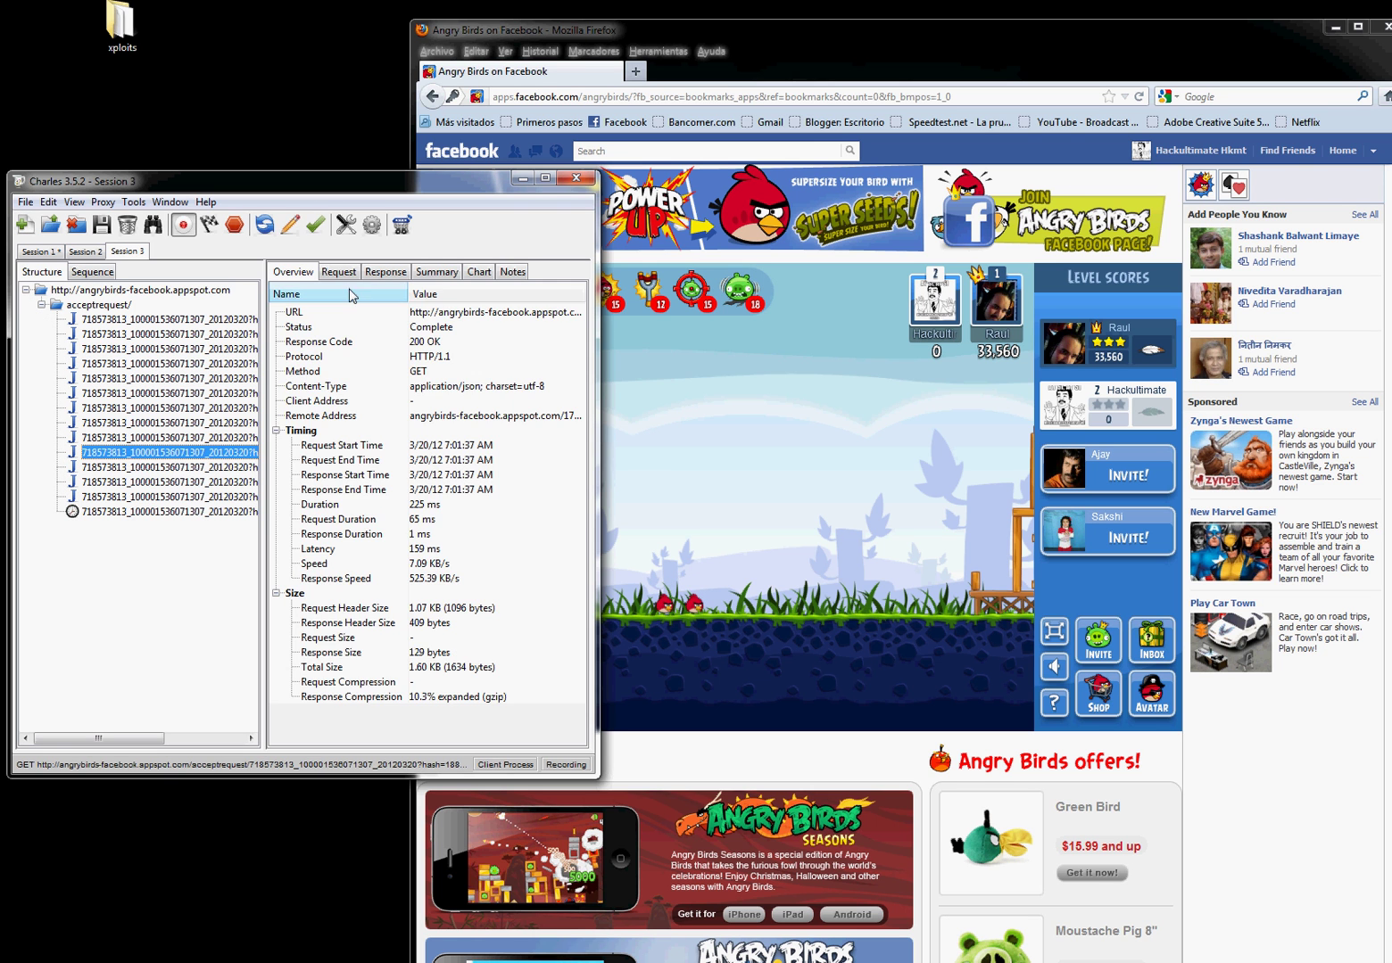
{"action": "left_click", "coordinate": [386, 271]}
{"action": "left_click_drag", "start_coordinate": [359, 719], "coordinate": [504, 722]}
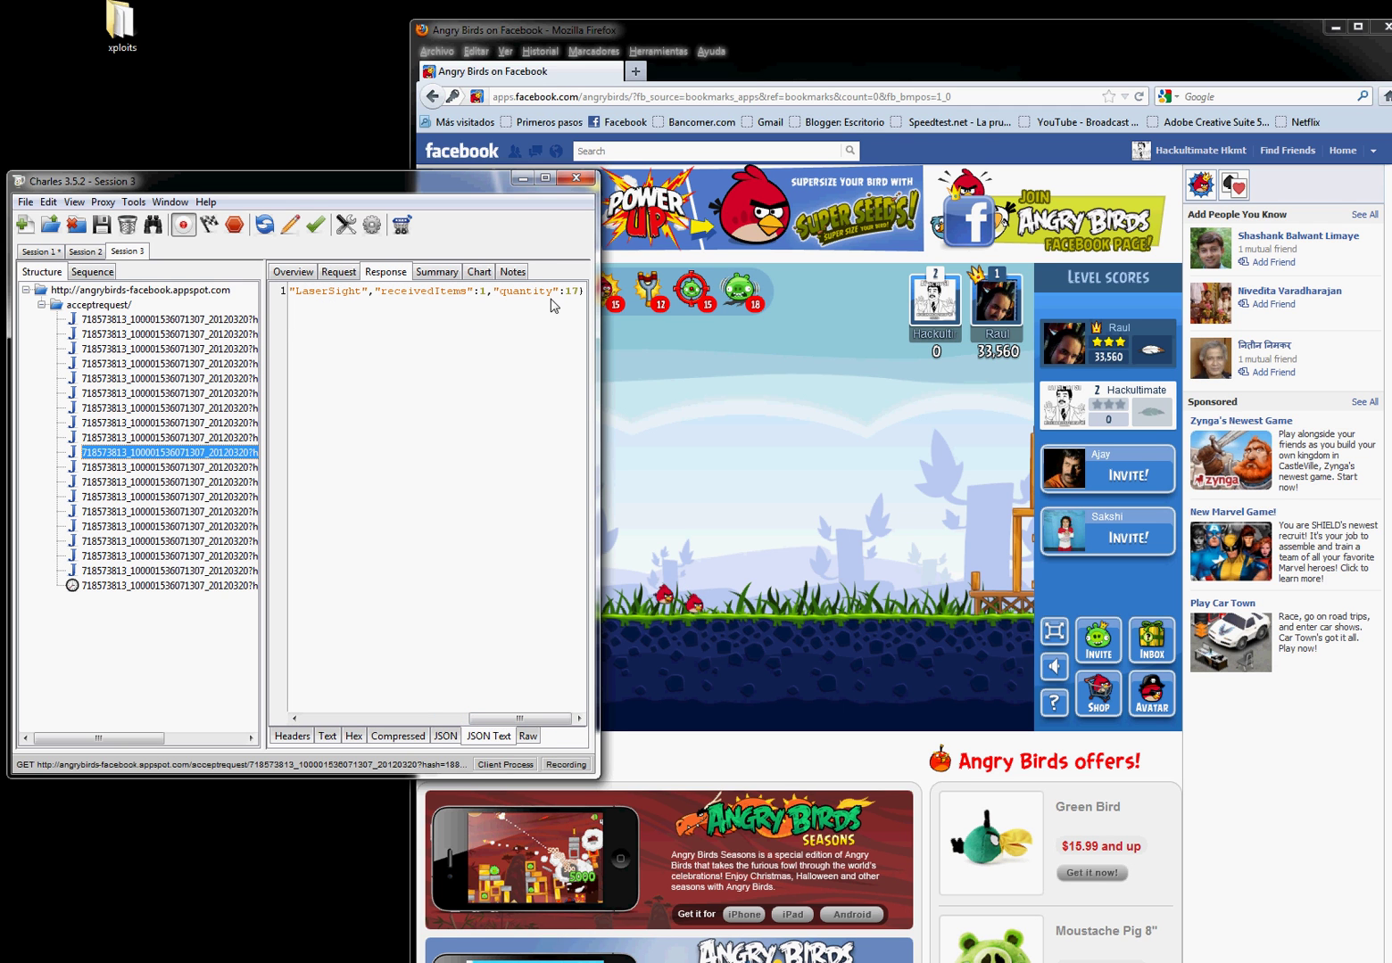
{"action": "left_click", "coordinate": [154, 438]}
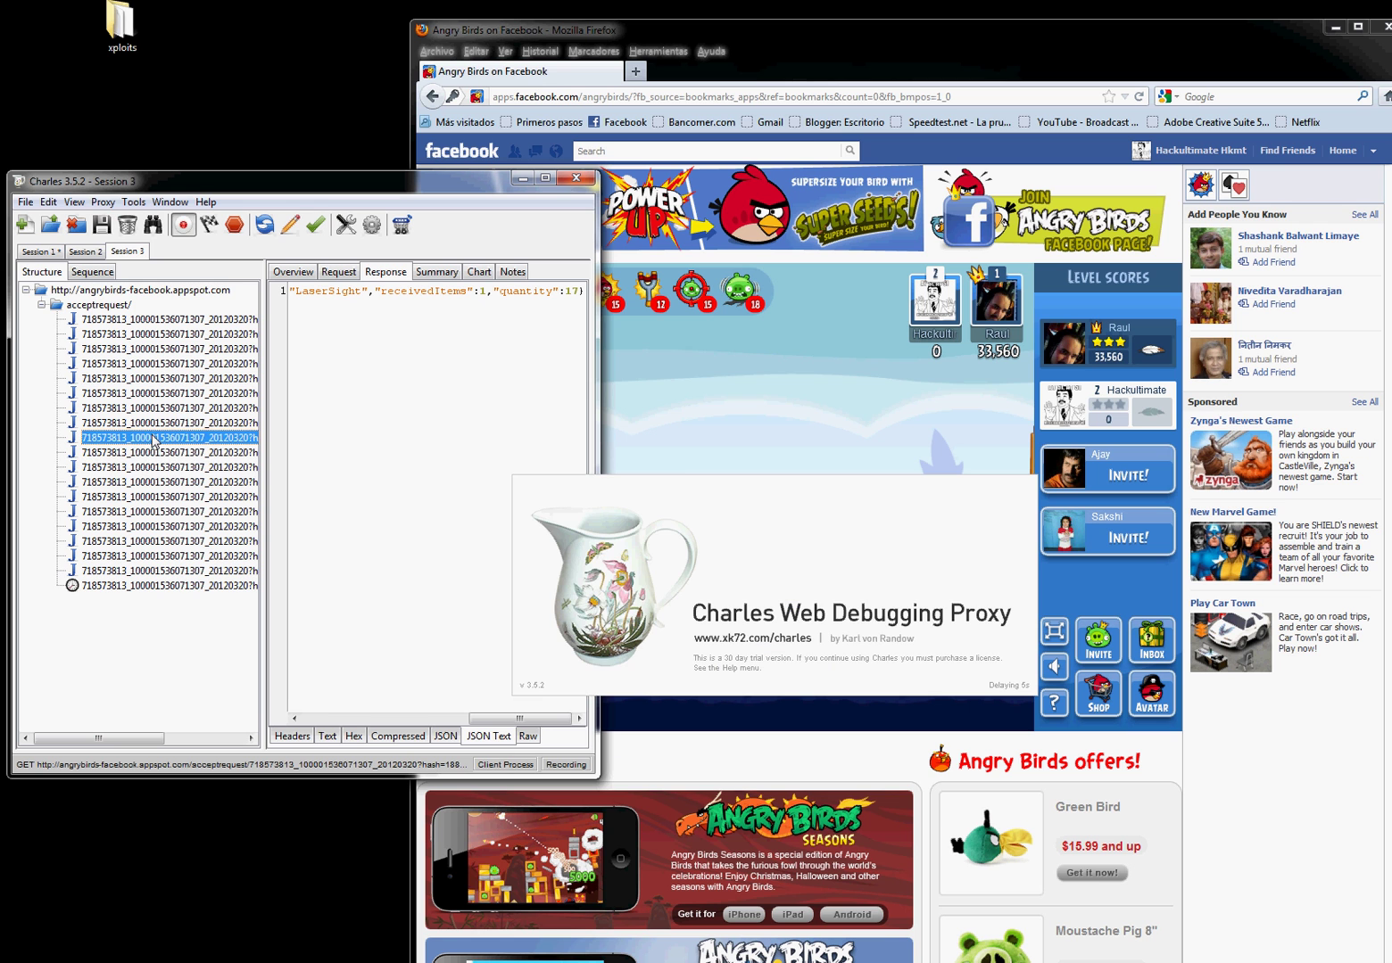
{"action": "left_click", "coordinate": [138, 469]}
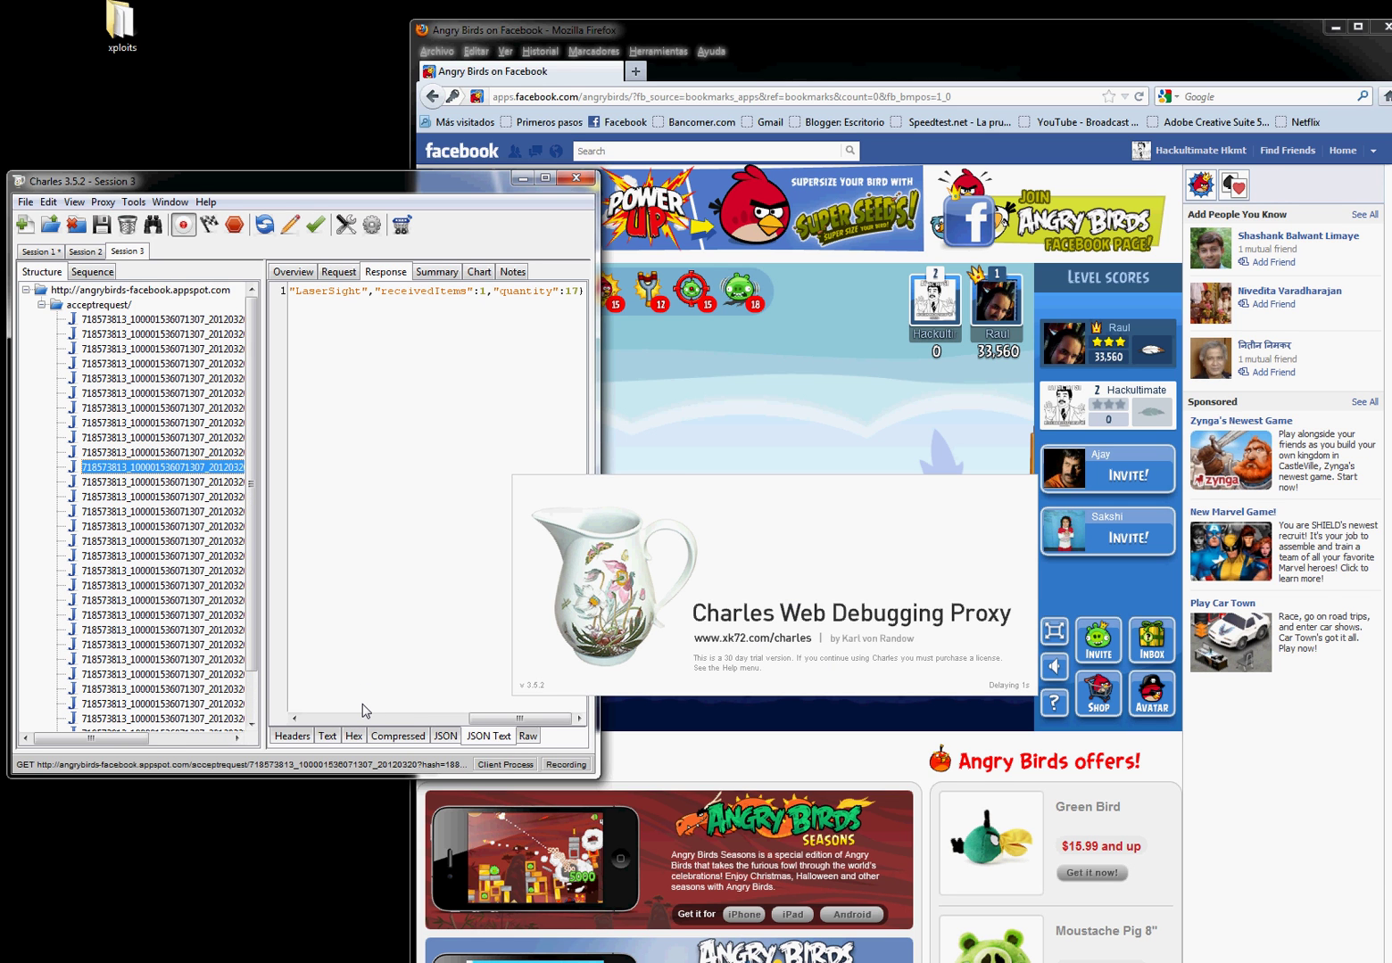
{"action": "left_click_drag", "start_coordinate": [355, 719], "coordinate": [519, 718]}
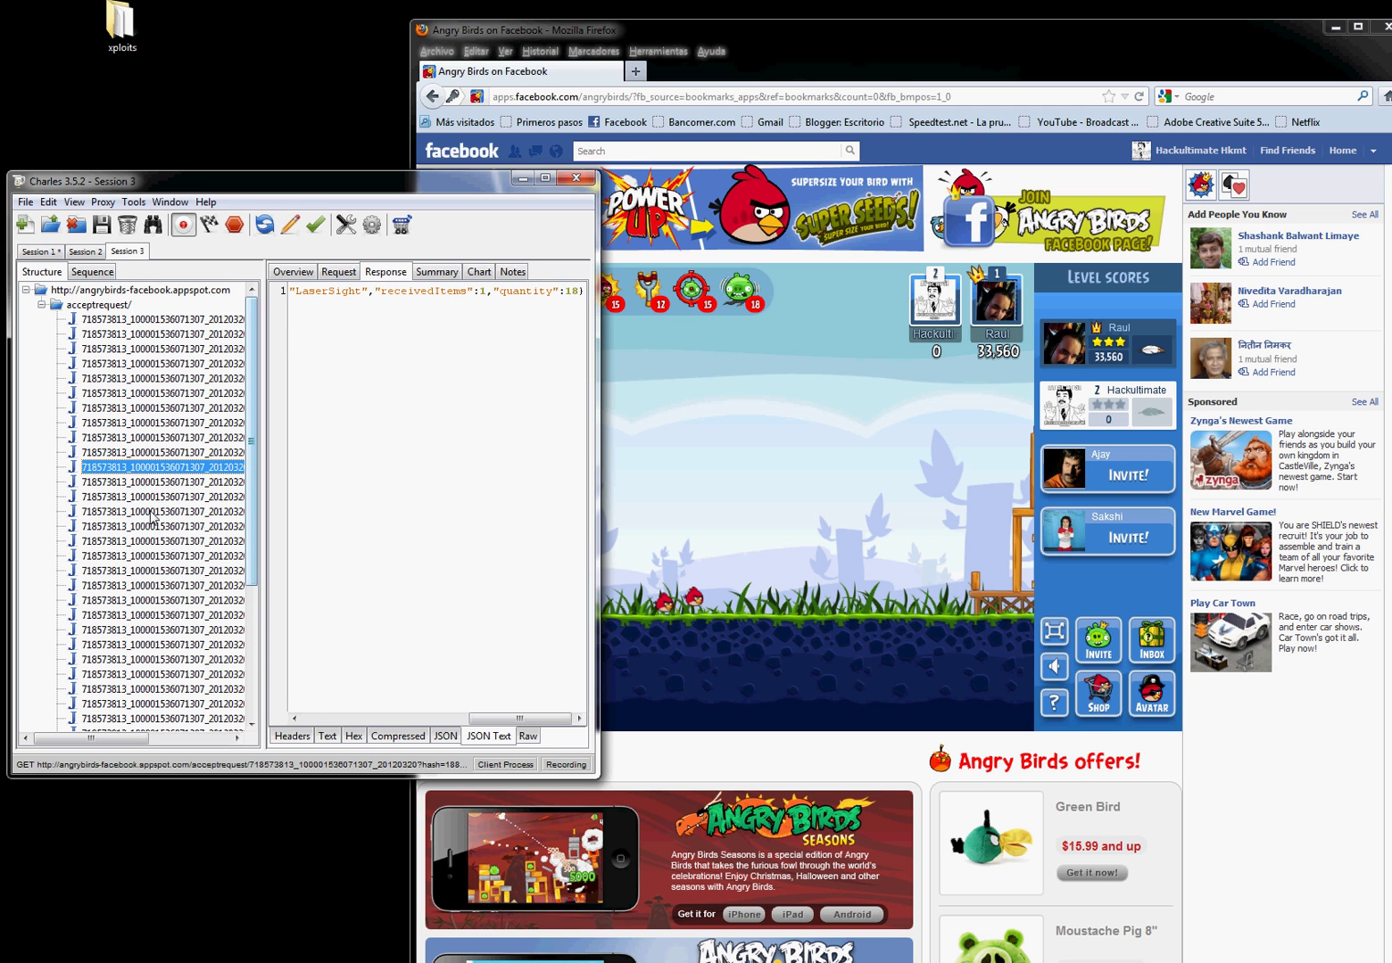
{"action": "key", "text": "Down"}
{"action": "key", "text": "Down"}
{"action": "key", "text": "Down"}
{"action": "left_click_drag", "start_coordinate": [354, 719], "coordinate": [493, 718]}
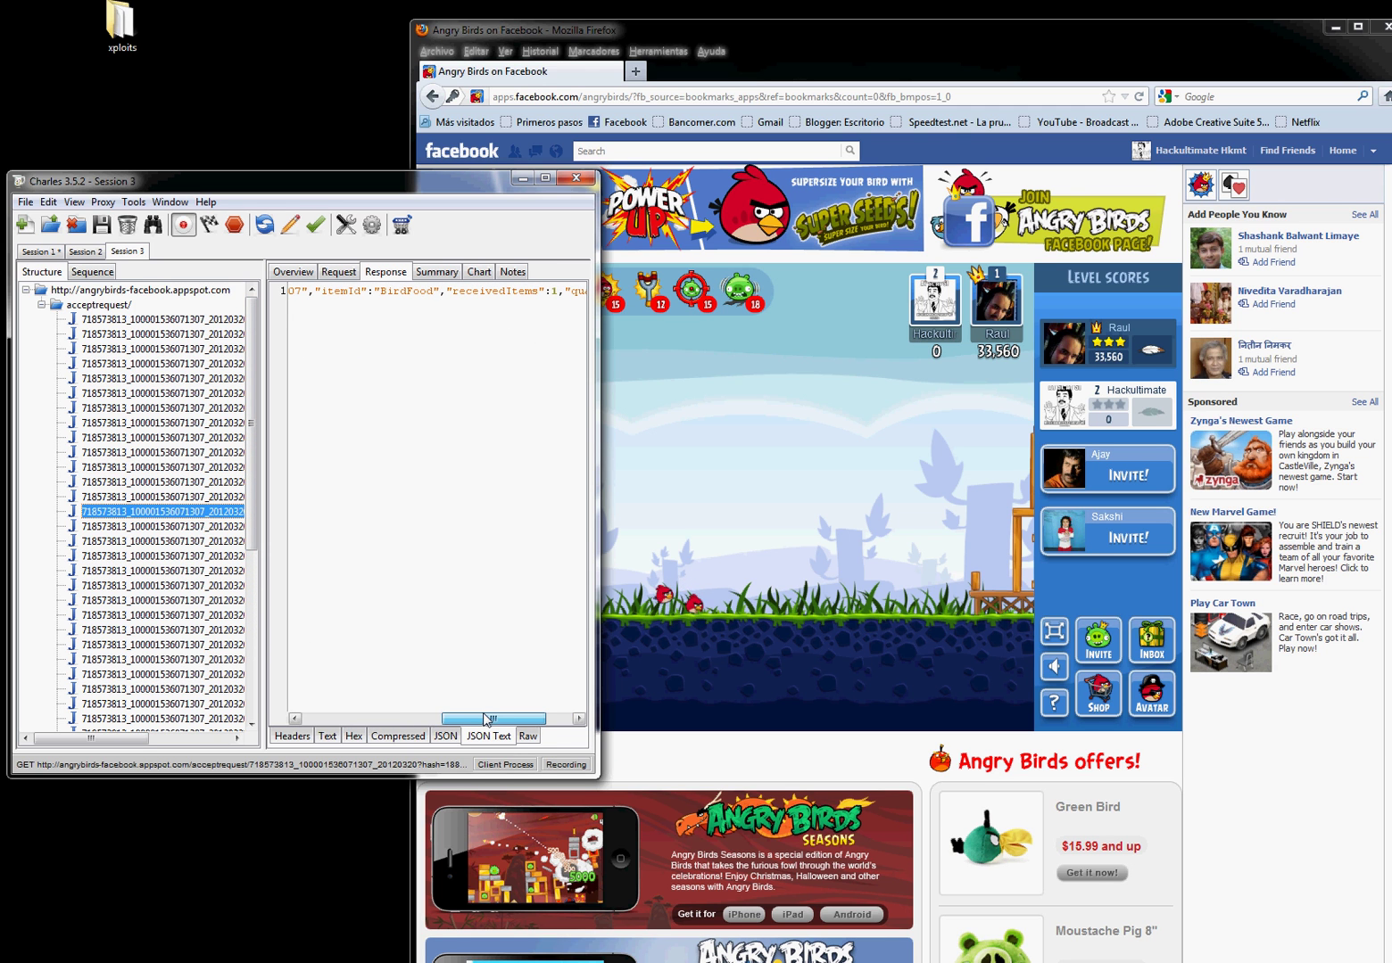
{"action": "key", "text": "Down"}
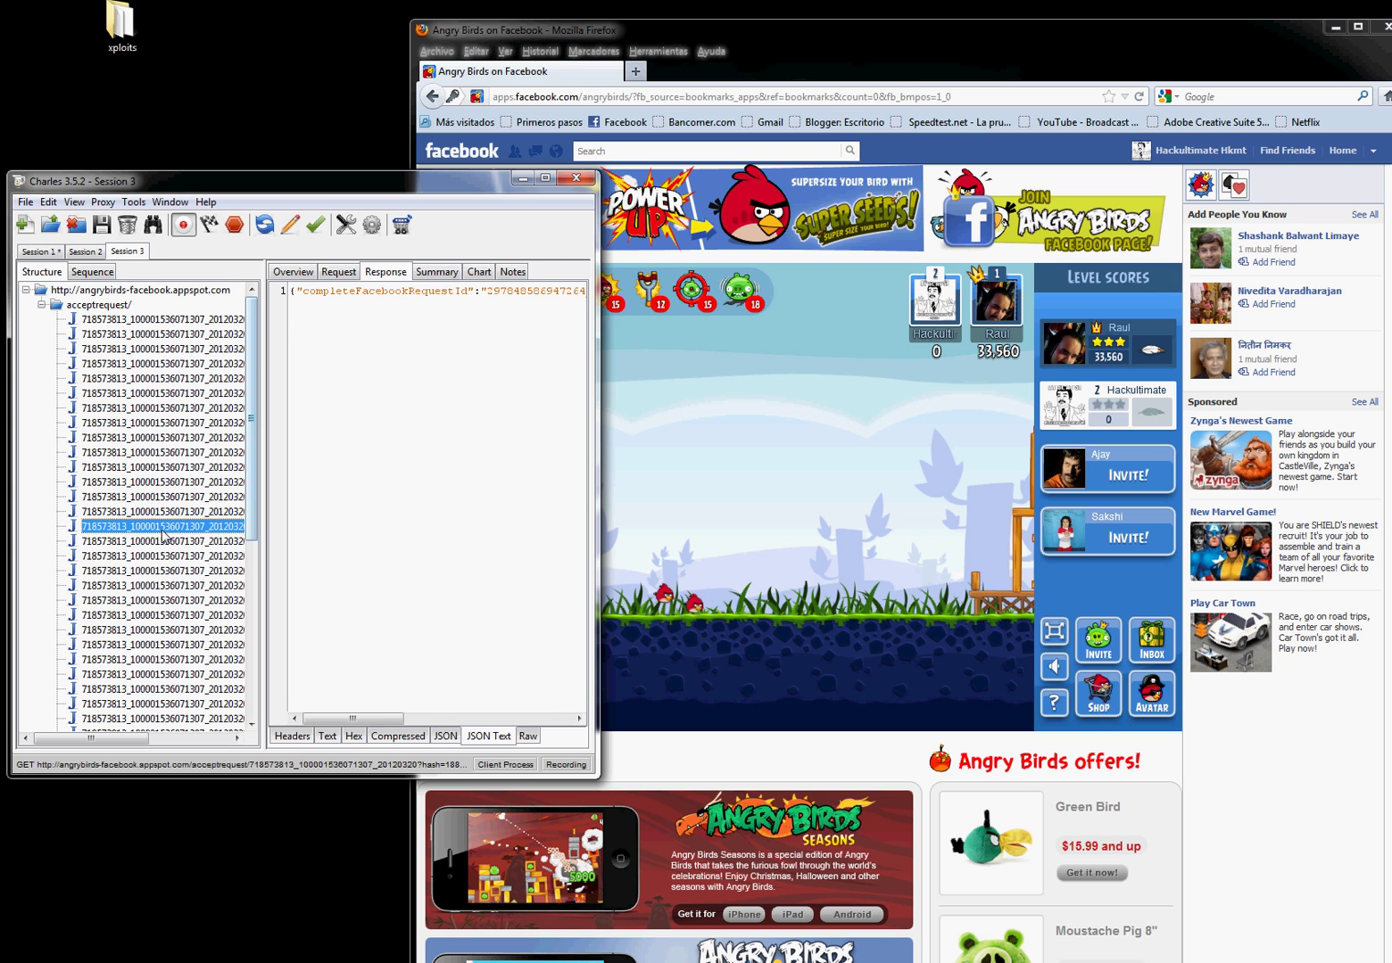
{"action": "left_click_drag", "start_coordinate": [338, 718], "coordinate": [497, 719]}
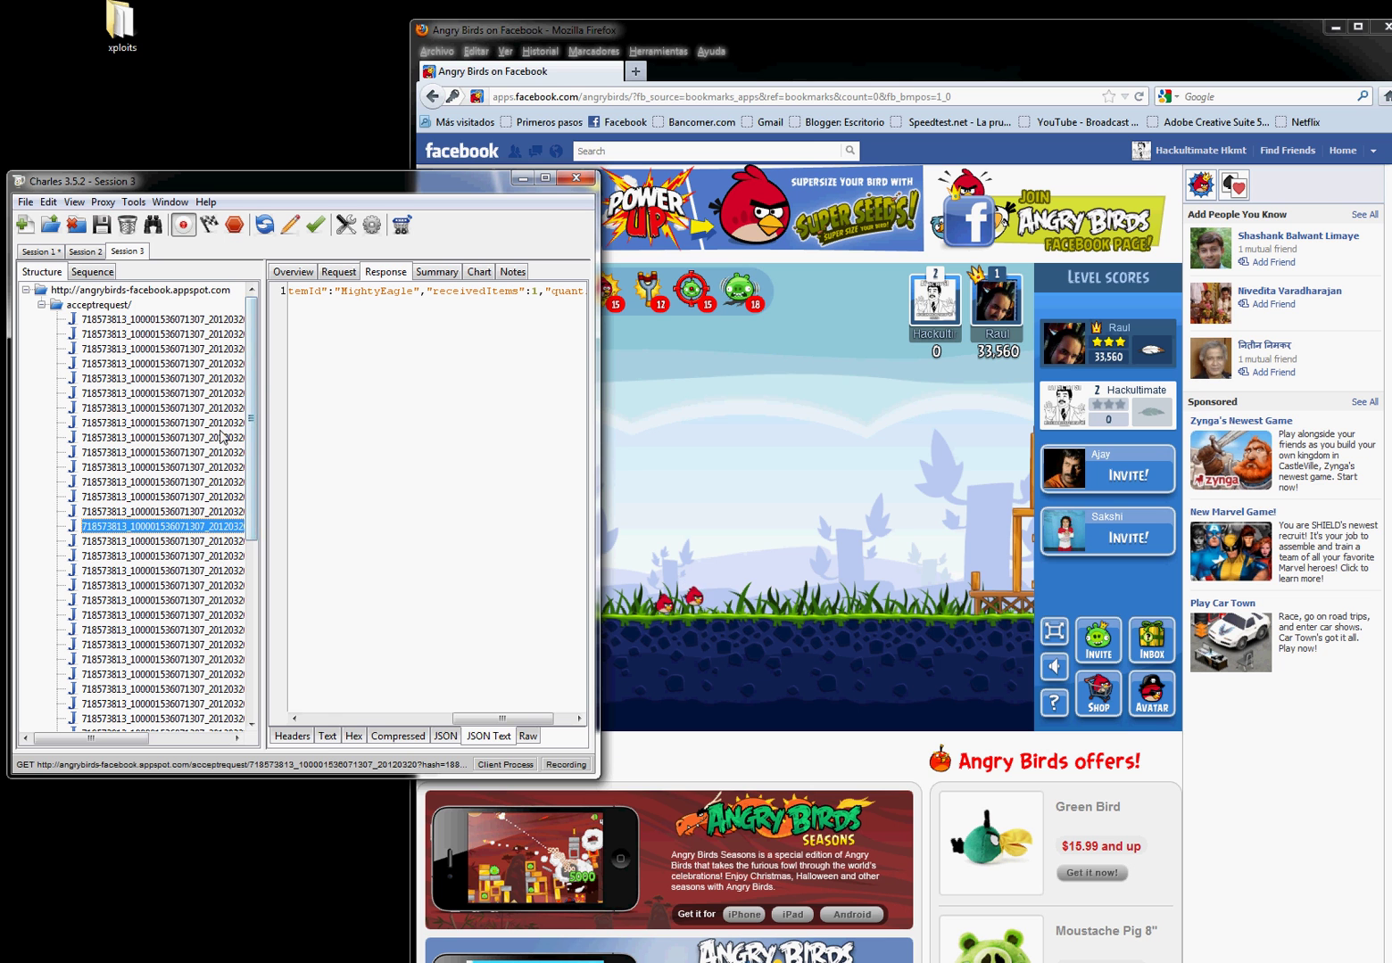
{"action": "left_click_drag", "start_coordinate": [258, 418], "coordinate": [258, 593]}
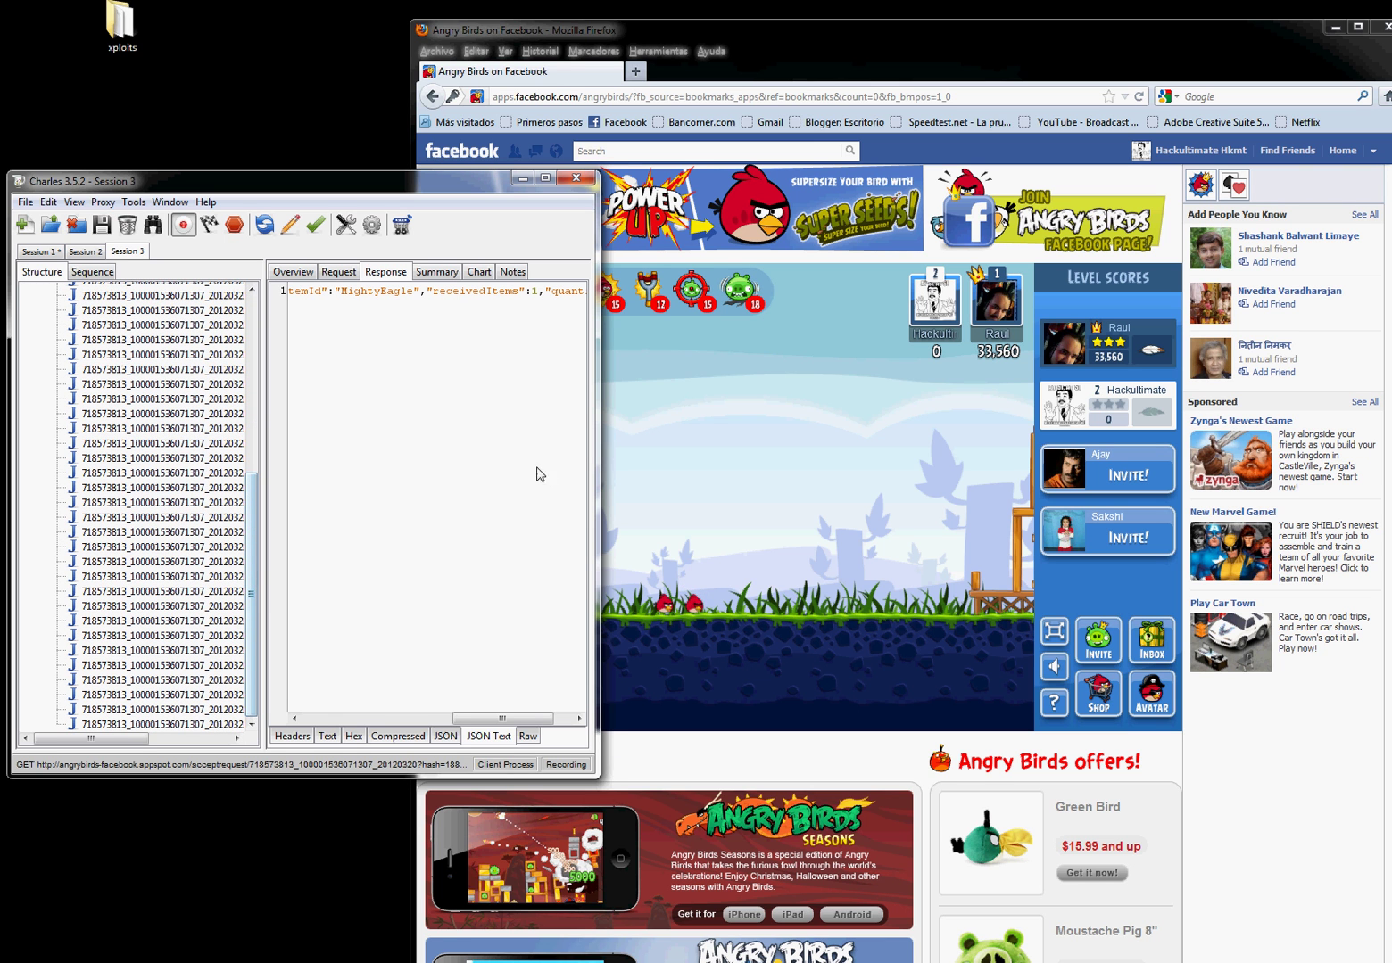
Step: Pause and restart Poached Eggs level 1, then minimize the Firefox window
{"action": "left_click", "coordinate": [641, 404]}
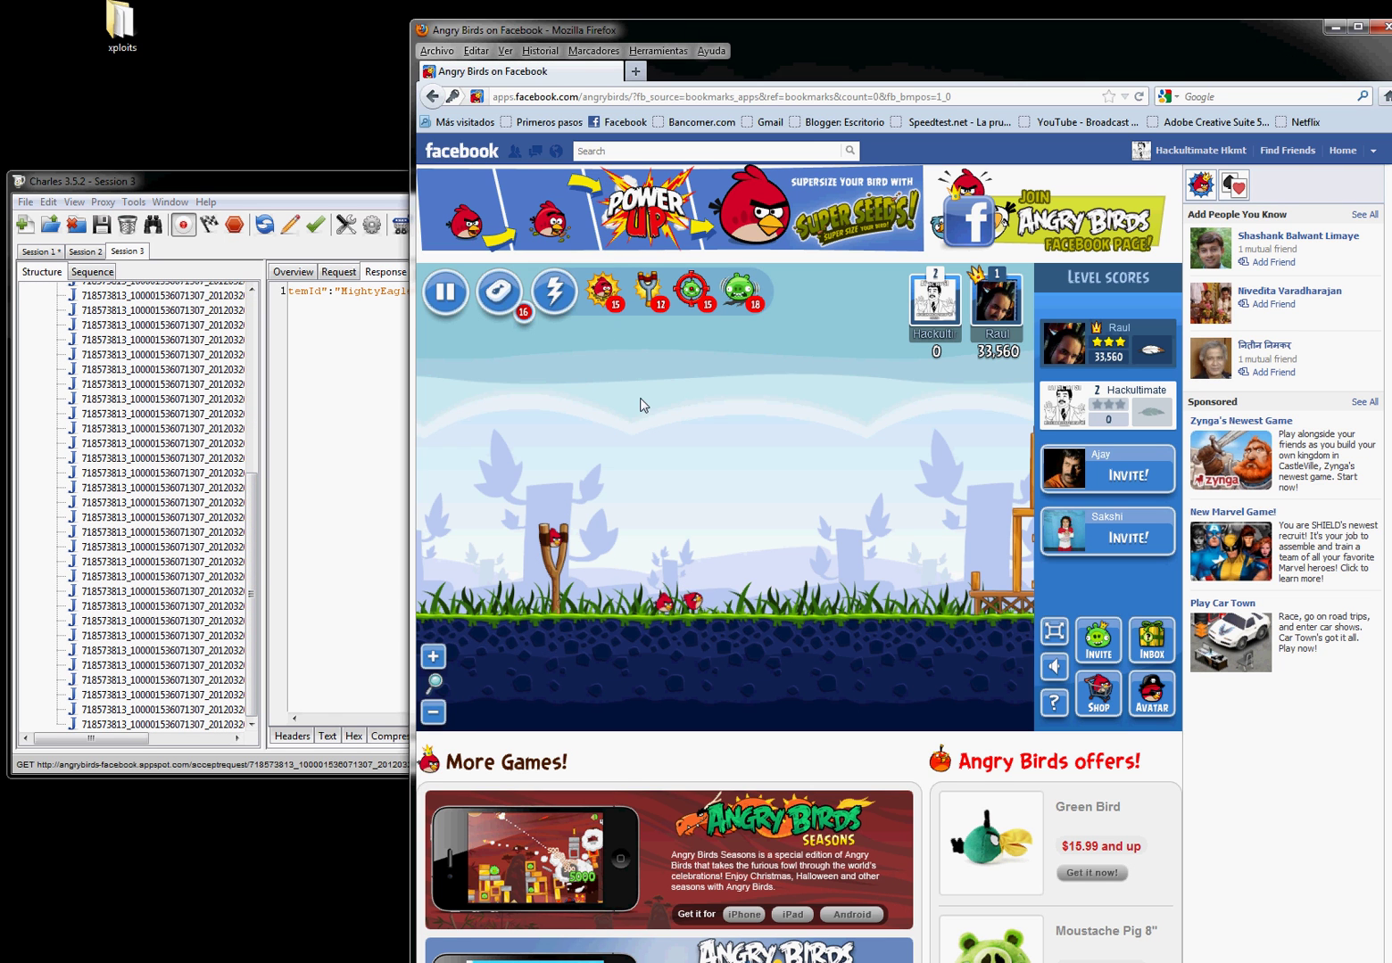
{"action": "left_click", "coordinate": [445, 291]}
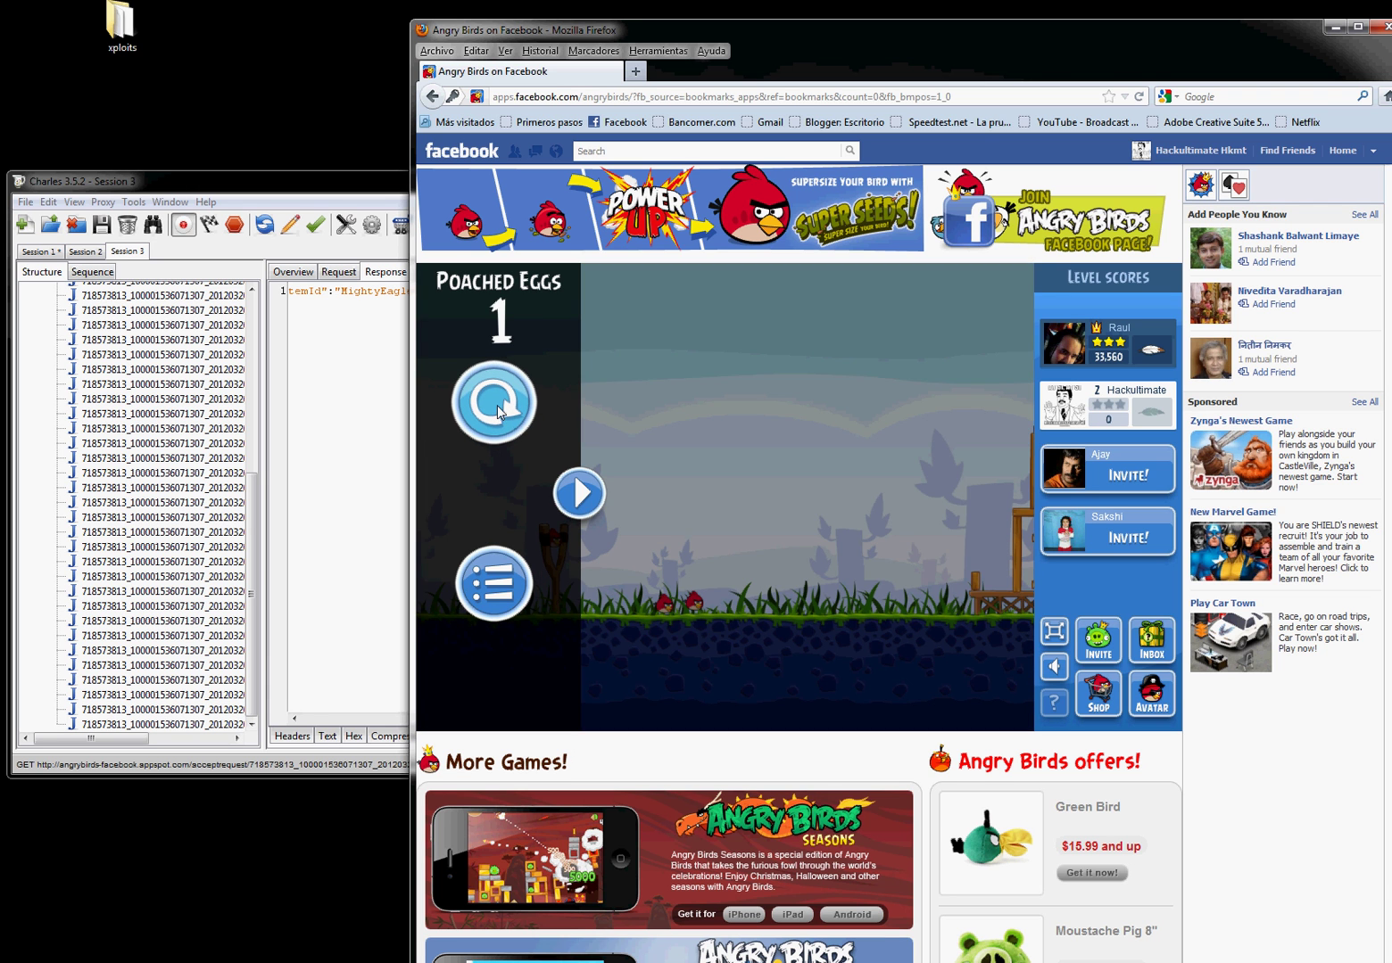
{"action": "left_click", "coordinate": [497, 406]}
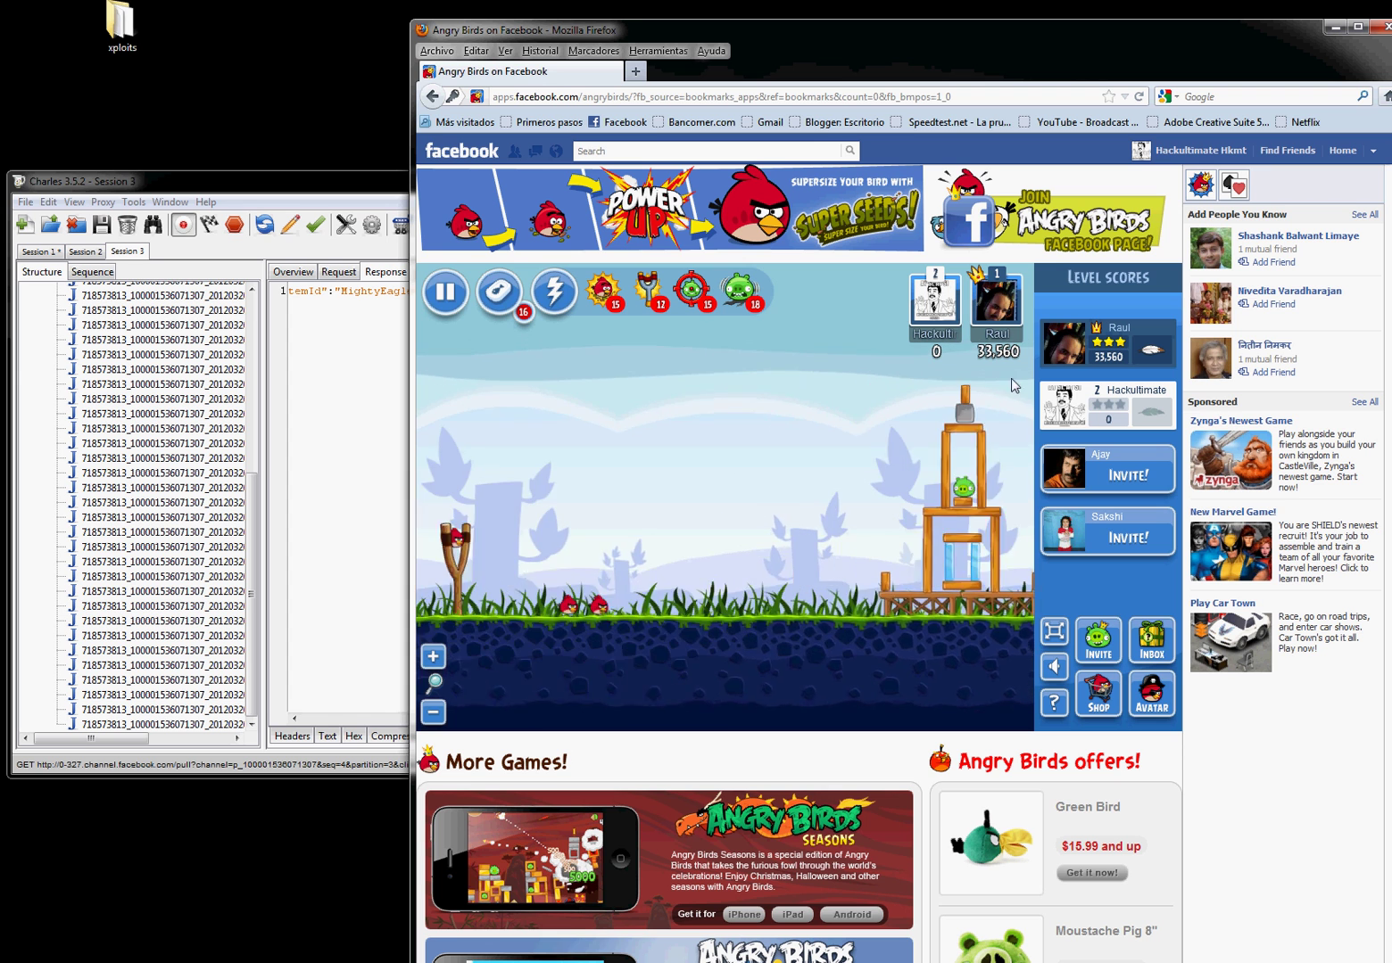
{"action": "key", "text": "super+Down"}
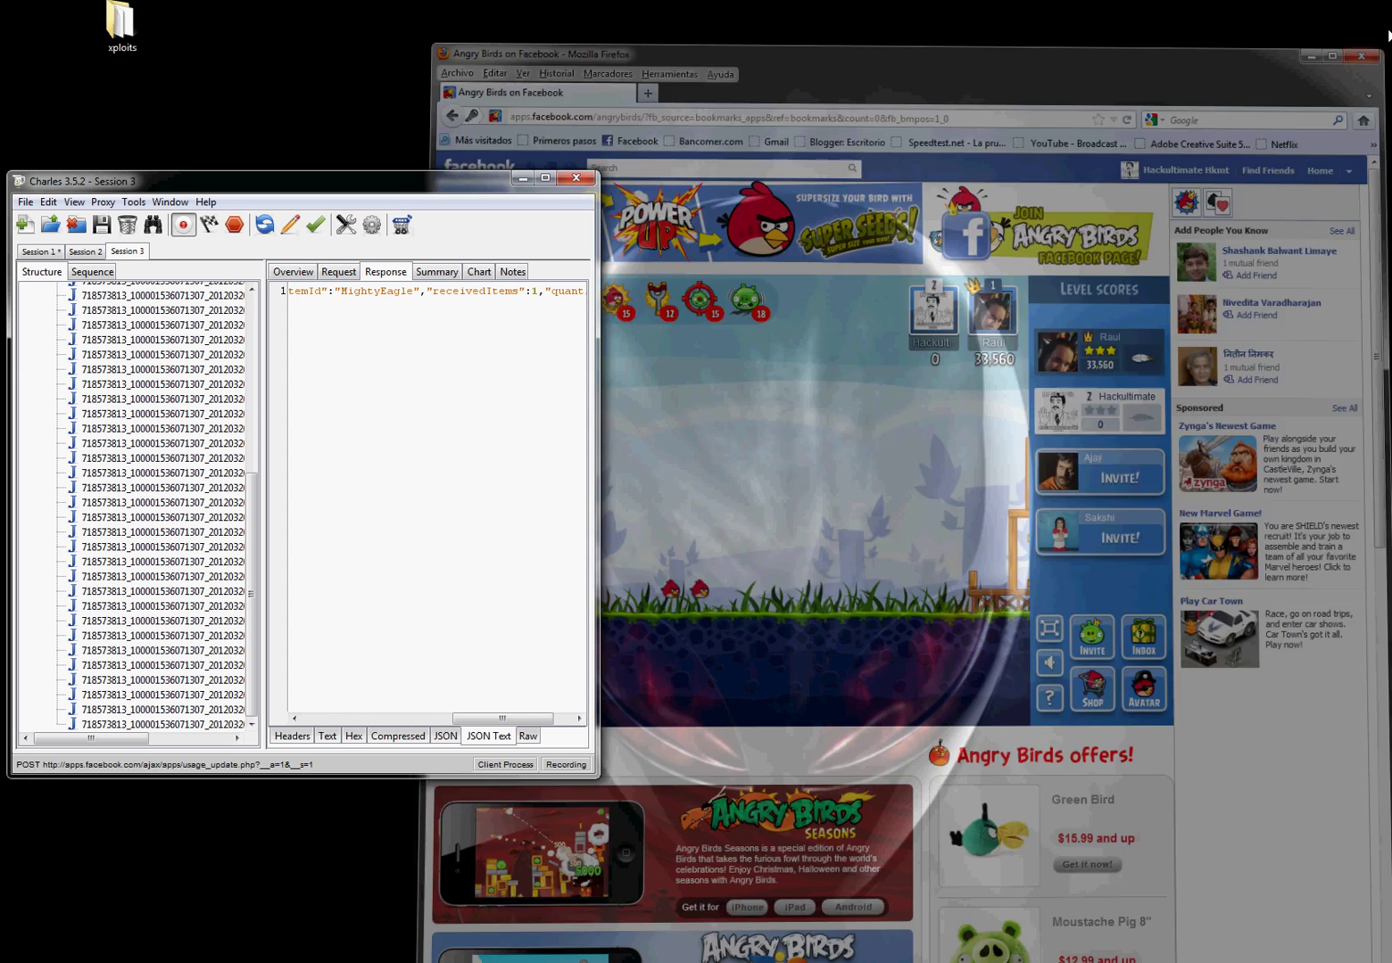
Step: Relaunch Firefox, log into Facebook, and open the Angry Birds app from the sidebar
{"action": "key", "text": "super"}
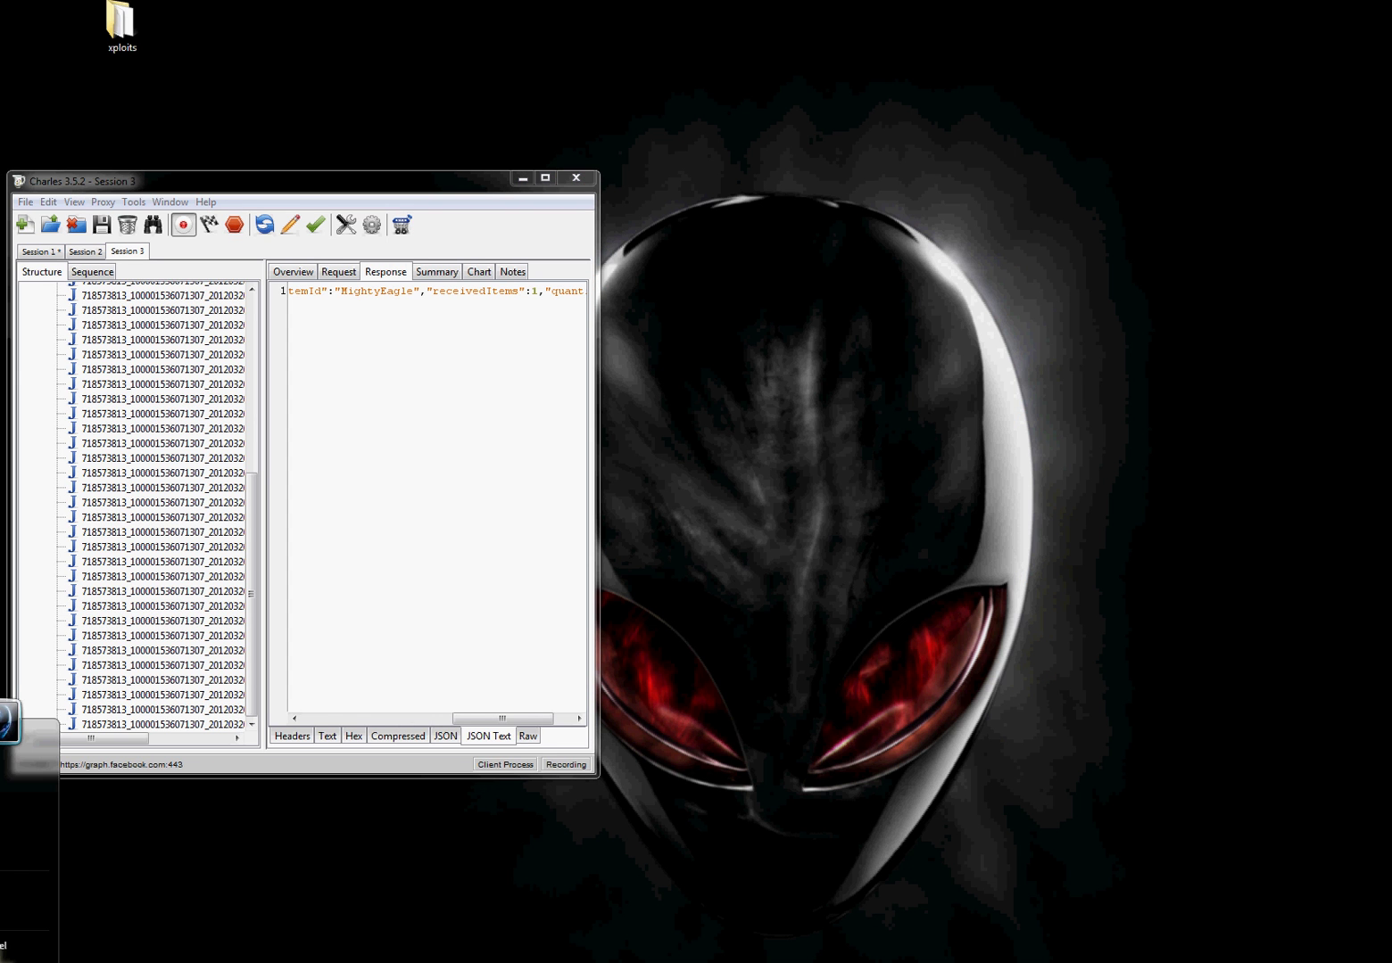
{"action": "key", "text": "Return"}
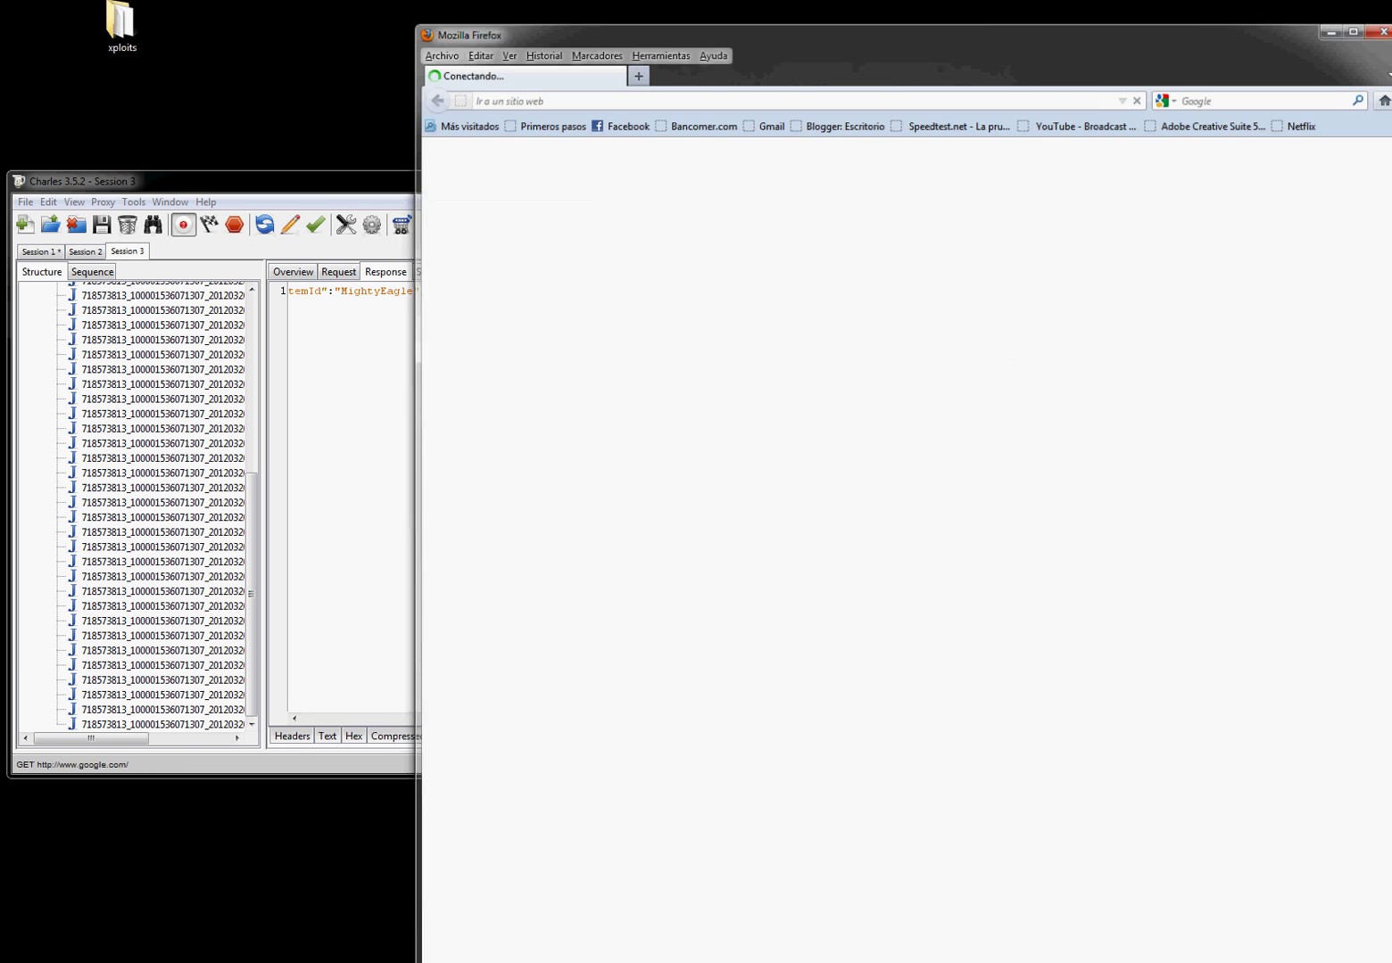
{"action": "left_click", "coordinate": [627, 123]}
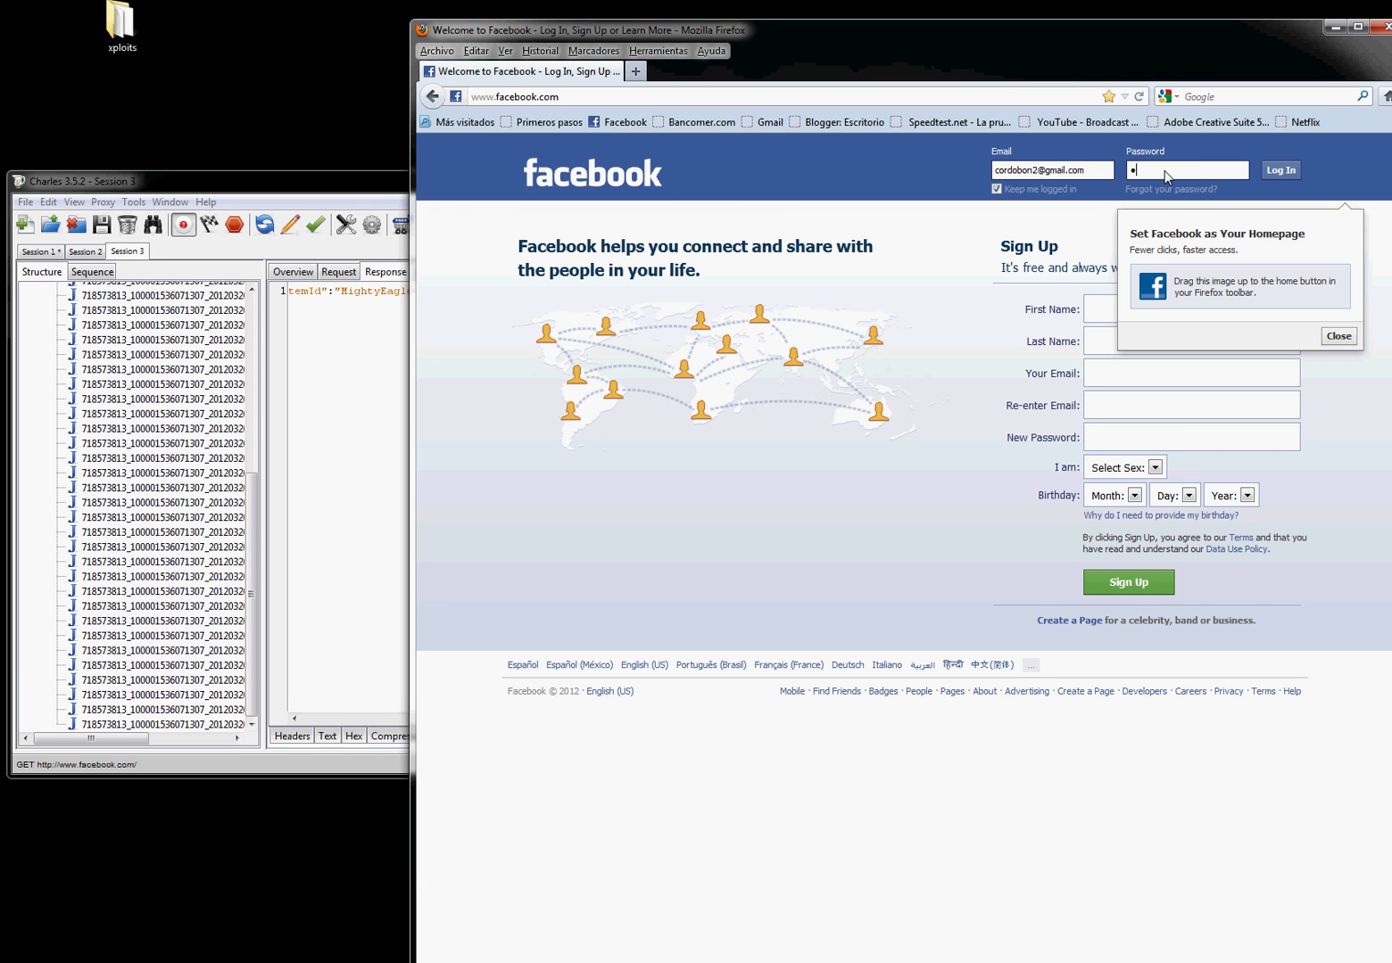
{"action": "type", "text": "•••••••"}
{"action": "key", "text": "Return"}
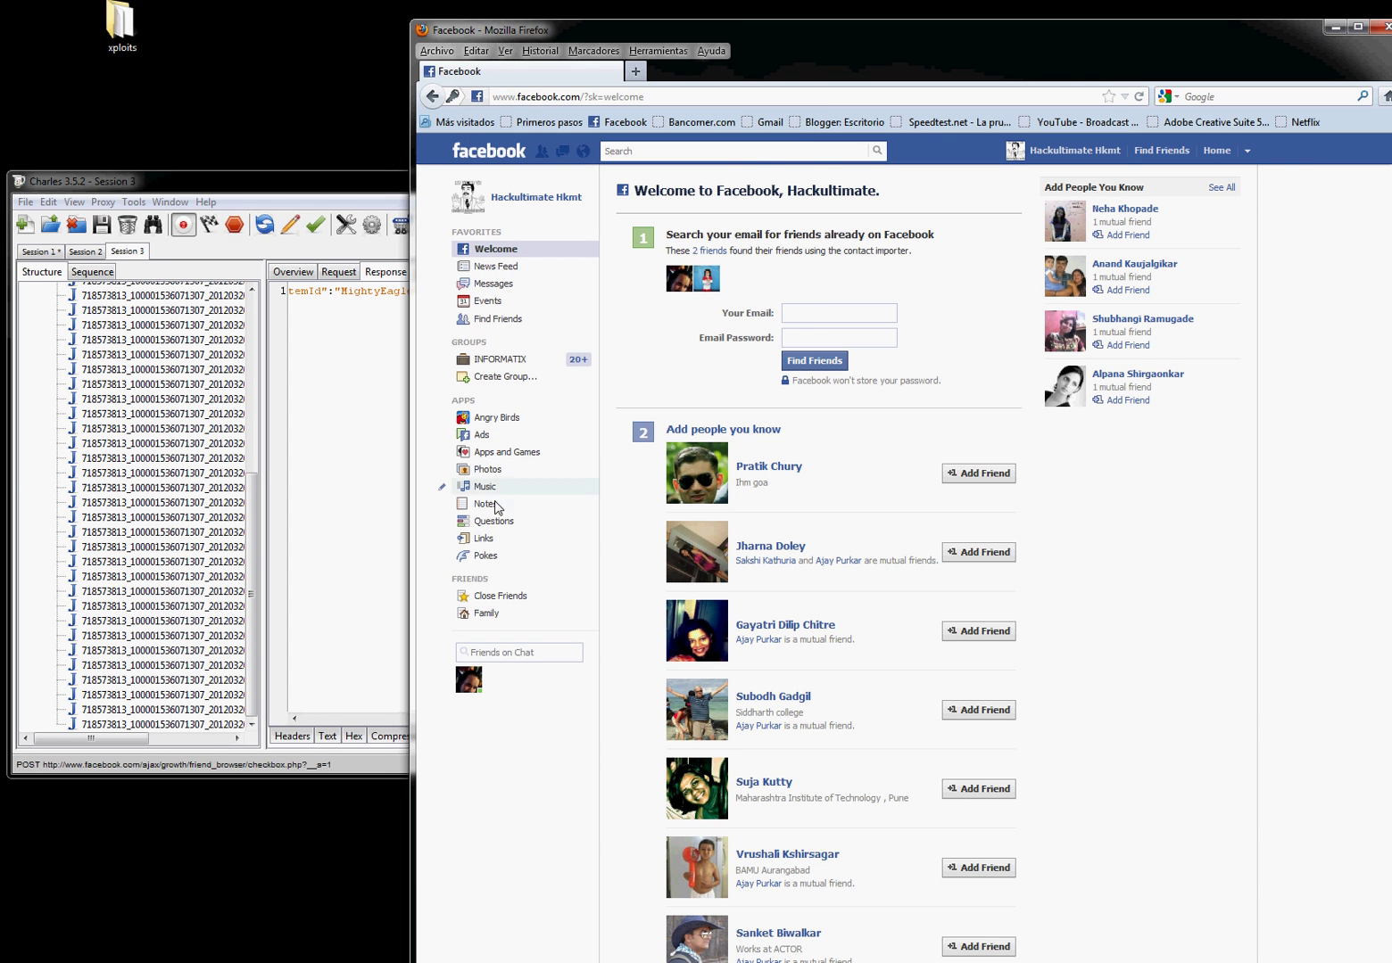
{"action": "left_click", "coordinate": [502, 418]}
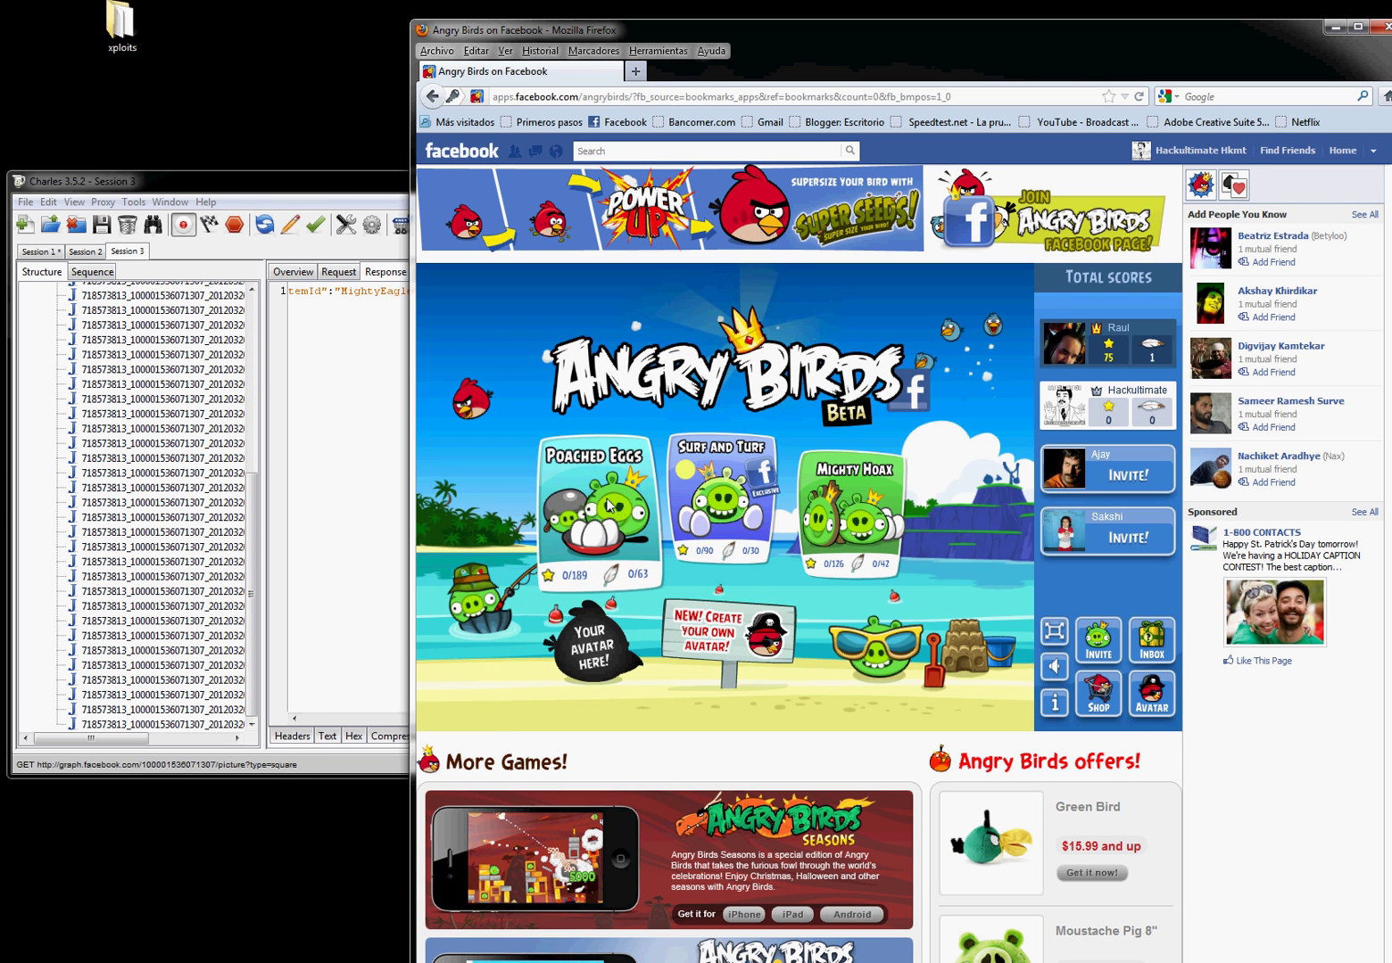
Step: Launch Poached Eggs level 1 and skip its cutscene to see the raised power-up counts
{"action": "left_click", "coordinate": [608, 501]}
{"action": "left_click", "coordinate": [469, 378]}
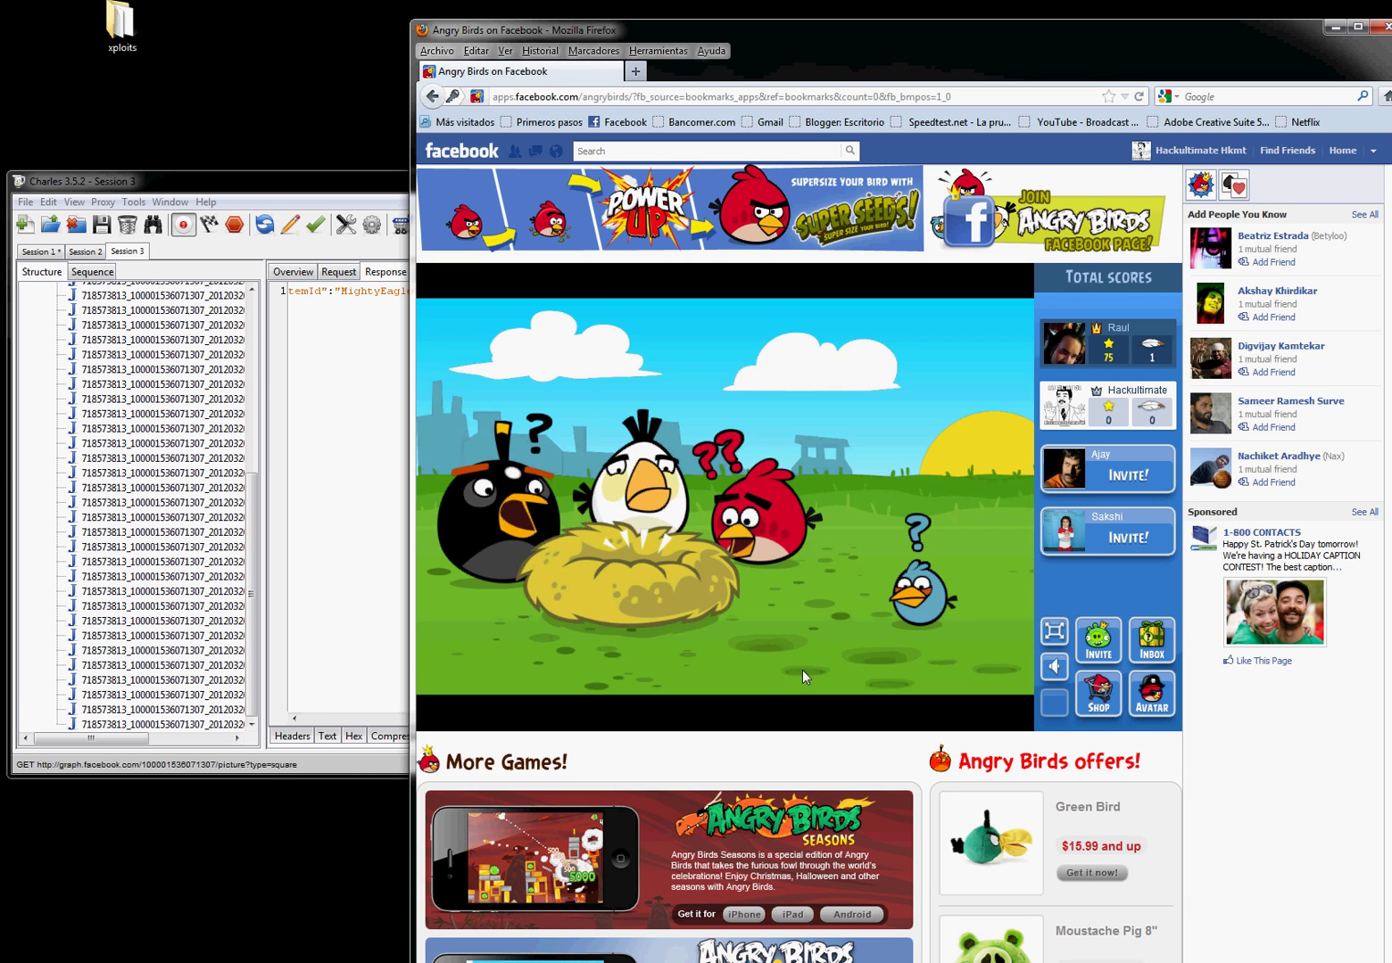
{"action": "left_click", "coordinate": [975, 699]}
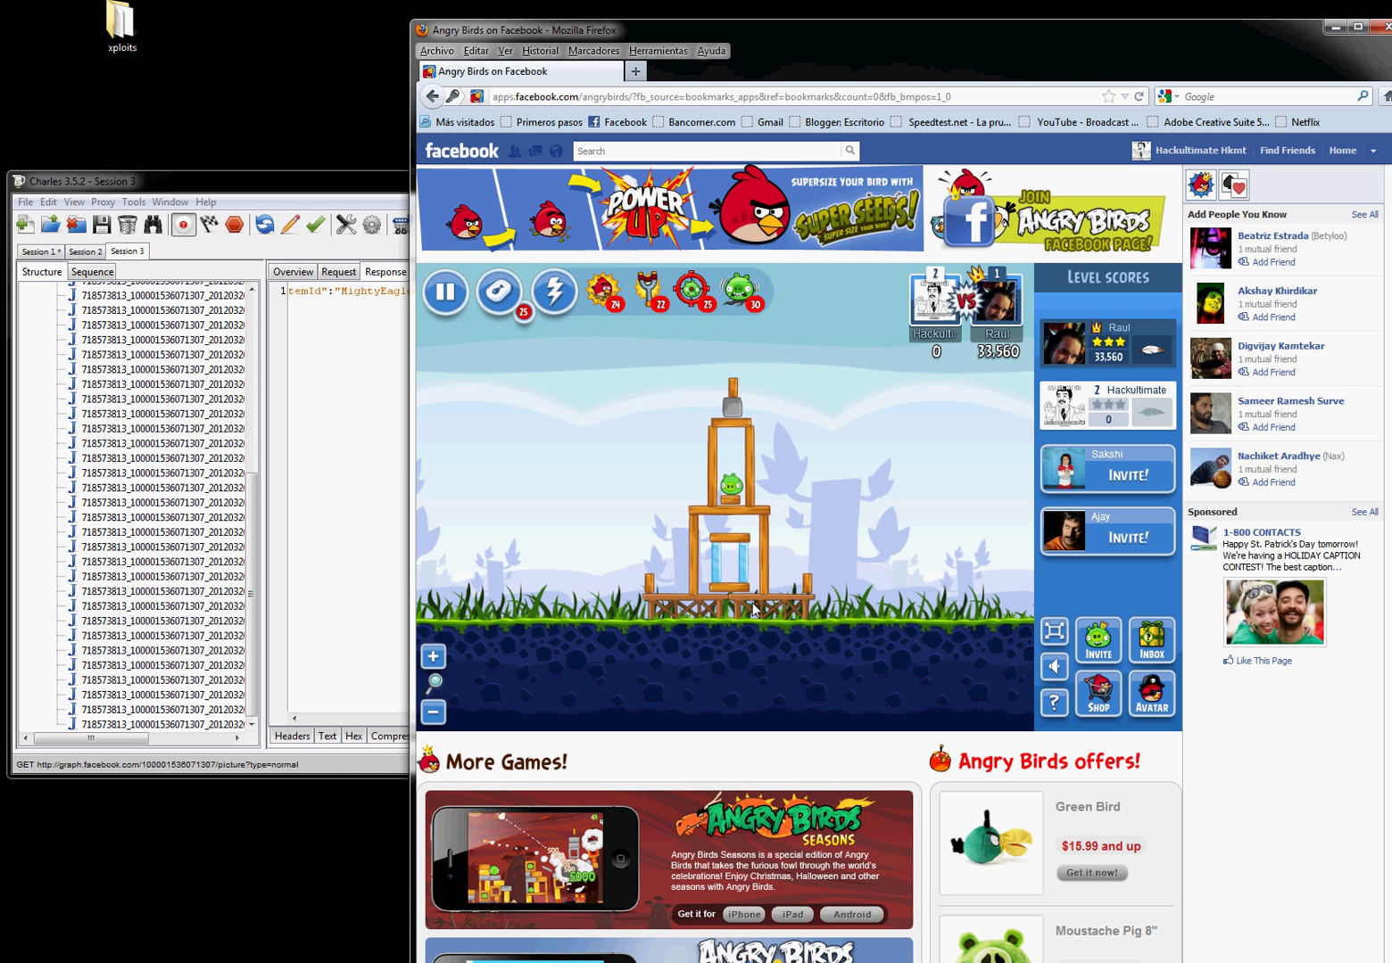